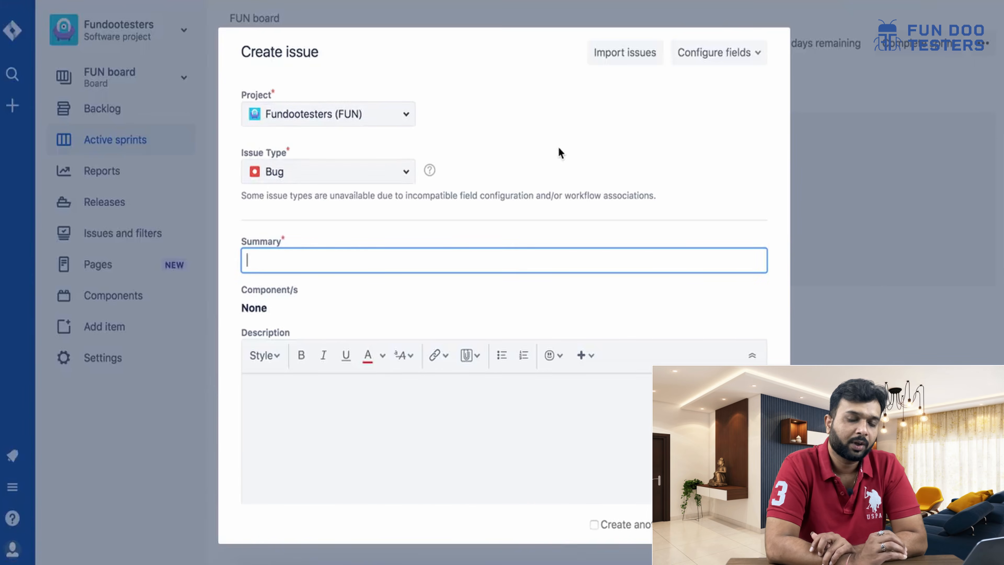
- Enter the bug's summary as "Error message is not showing for invalid data."
{"action": "left_click", "coordinate": [275, 259]}
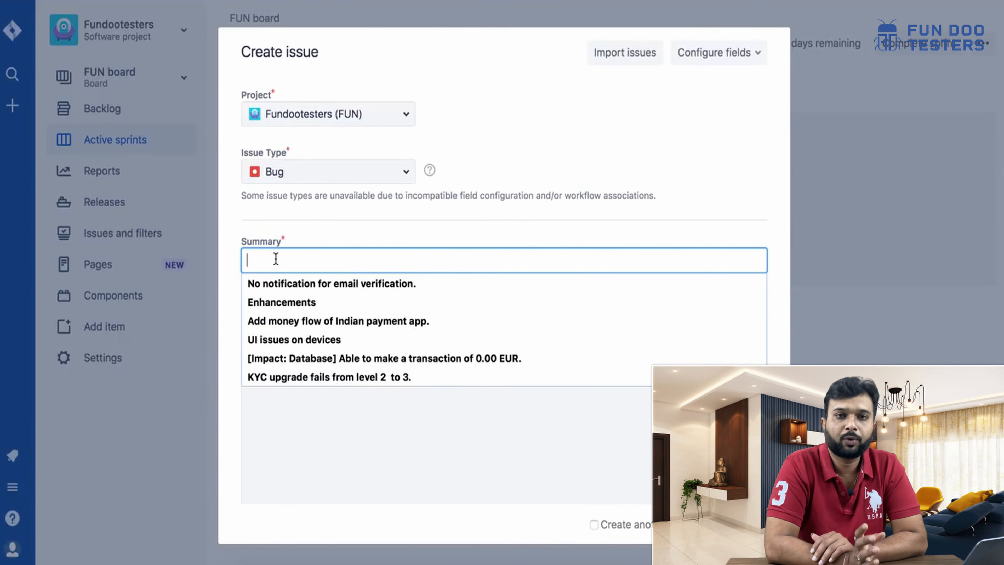
{"action": "type", "text": "Error"}
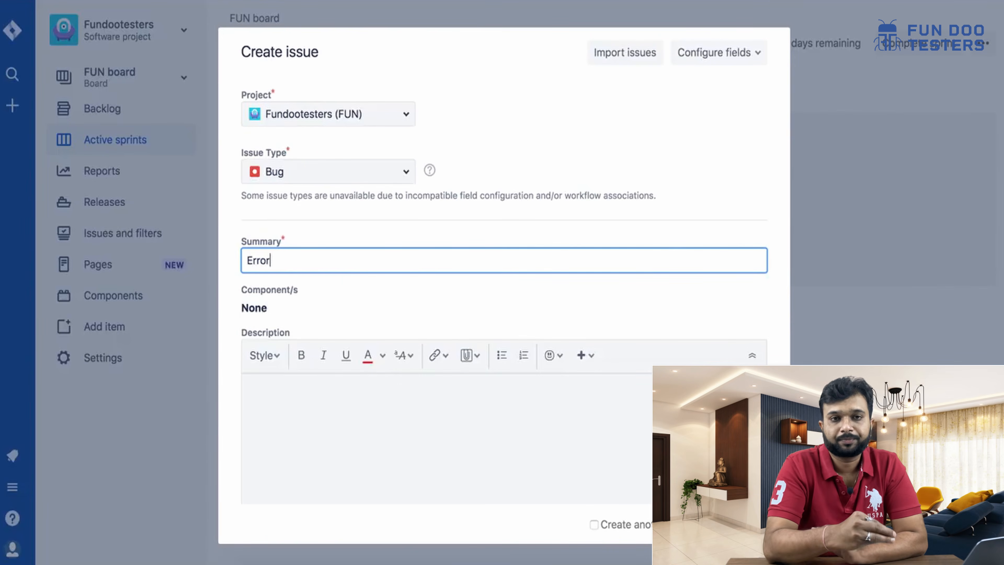
{"action": "type", "text": " message is not showing for invalid f"}
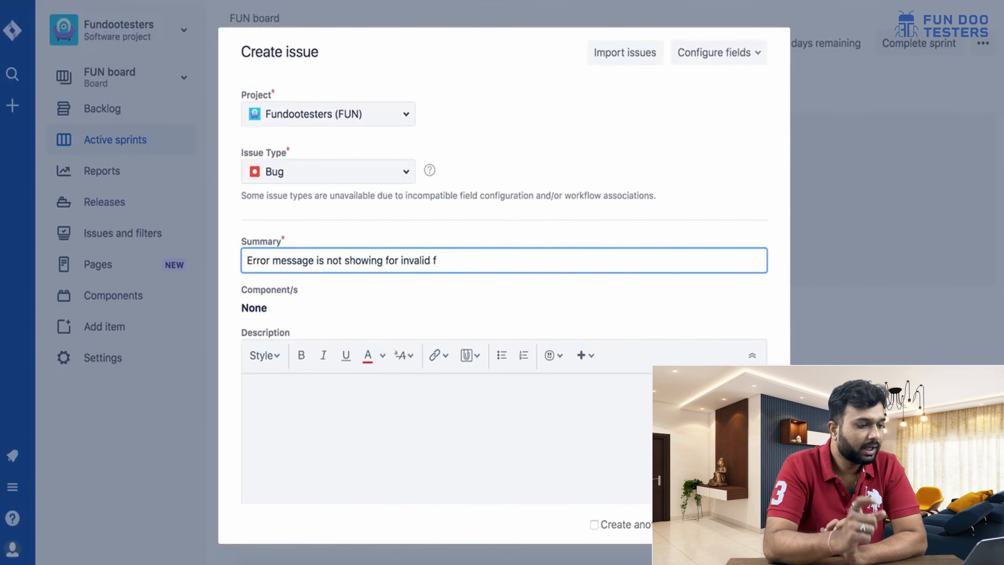
{"action": "key", "text": "BackSpace"}
{"action": "type", "text": "data."}
{"action": "scroll", "coordinate": [504, 277], "scroll_direction": "down", "scroll_amount": 2}
{"action": "left_click", "coordinate": [251, 347]}
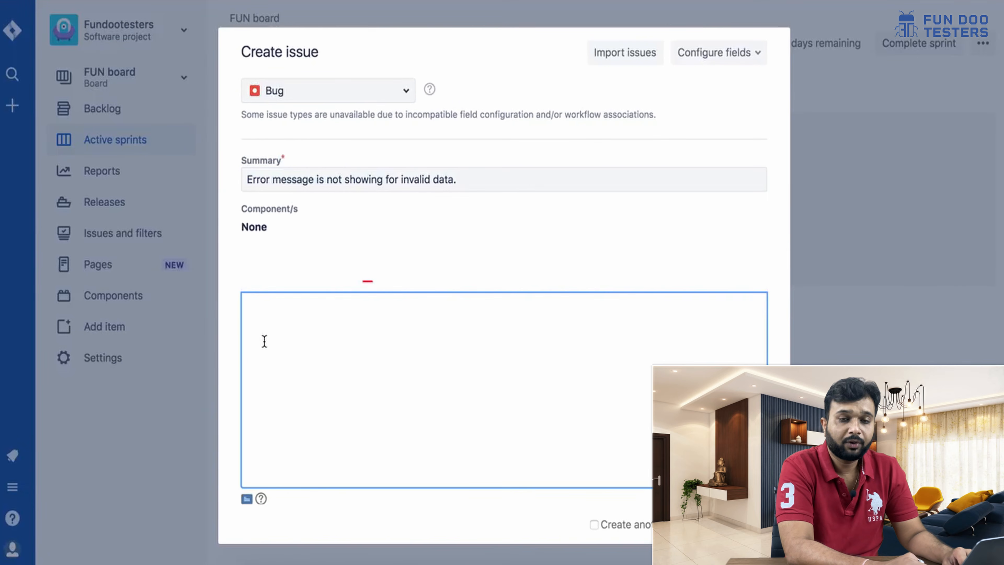
{"action": "type", "text": "Steps To Reproduce:"}
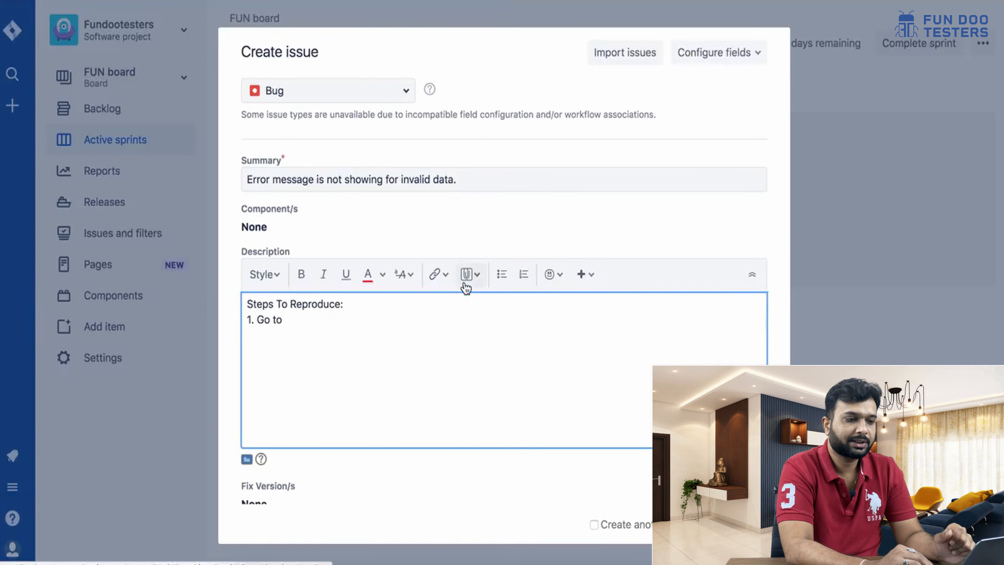
{"action": "type", "text": "https://www.facebook.com/"}
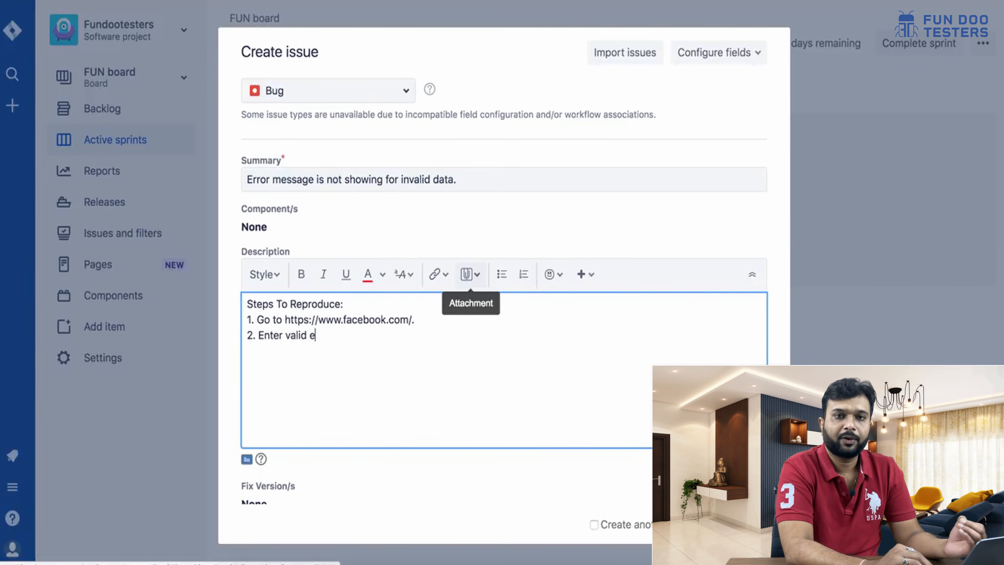
{"action": "type", "text": "mail id in email "}
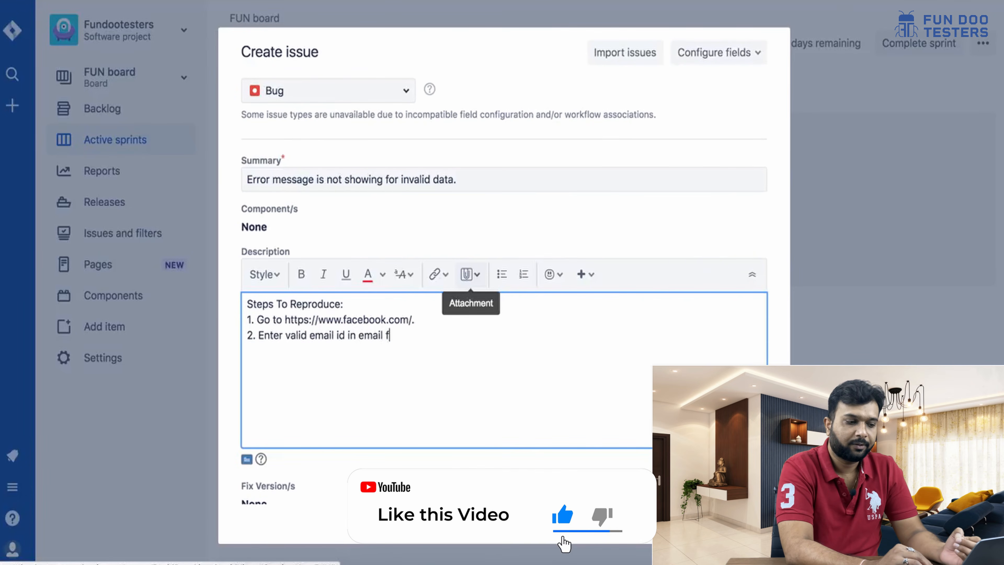
{"action": "type", "text": "field. 3. Enter "}
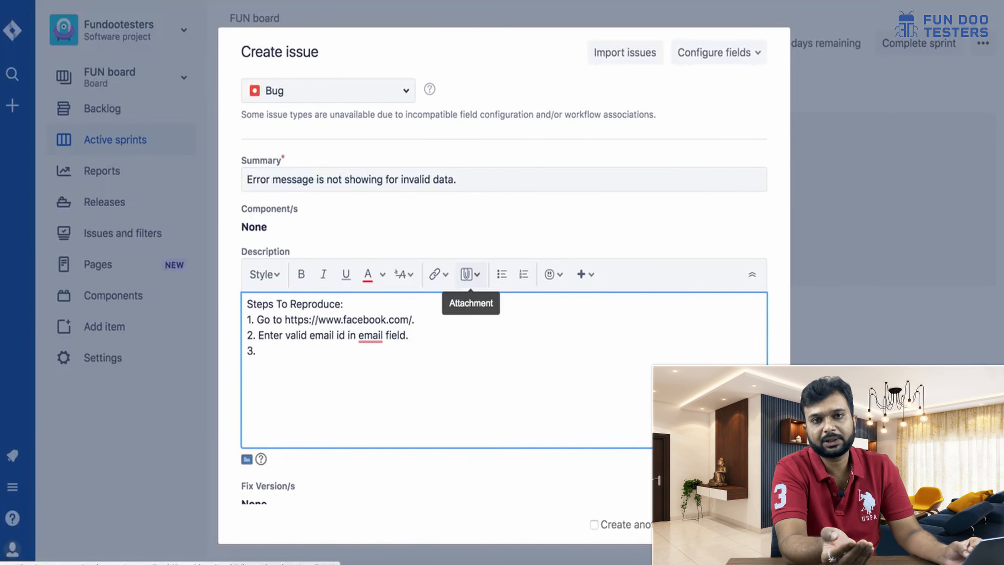
- Continue the reproduction steps with "3. Enter valid PW in PW field." and "4. Click on login Button."
{"action": "type", "text": "valid PW i"}
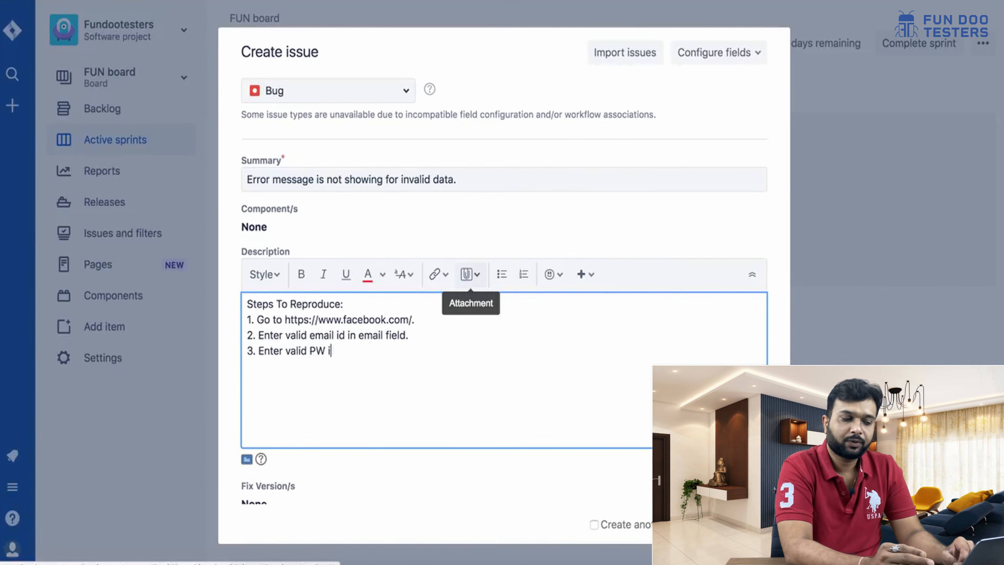
{"action": "type", "text": "n PW "}
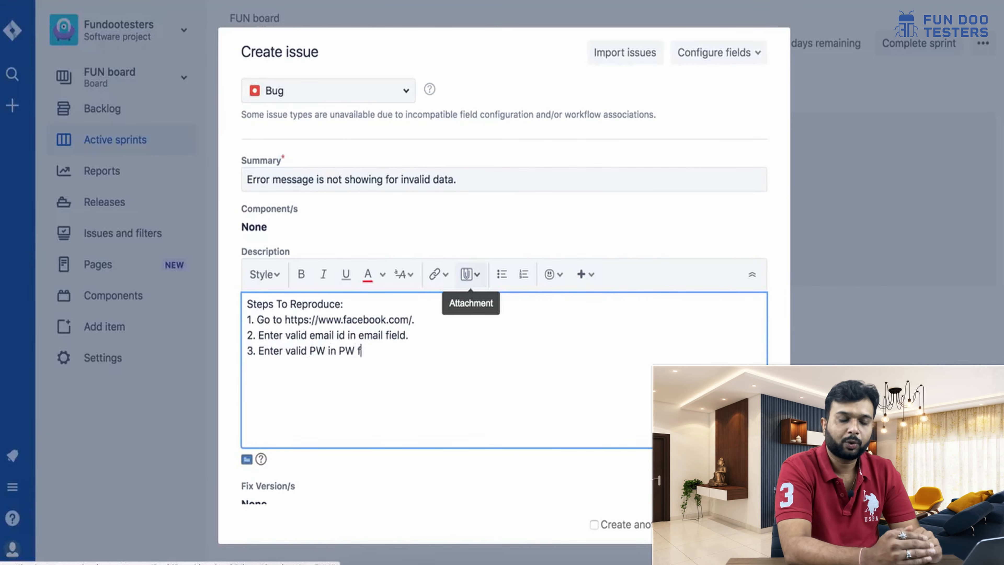
{"action": "type", "text": "fiels"}
{"action": "key", "text": "BackSpace"}
{"action": "type", "text": "d."}
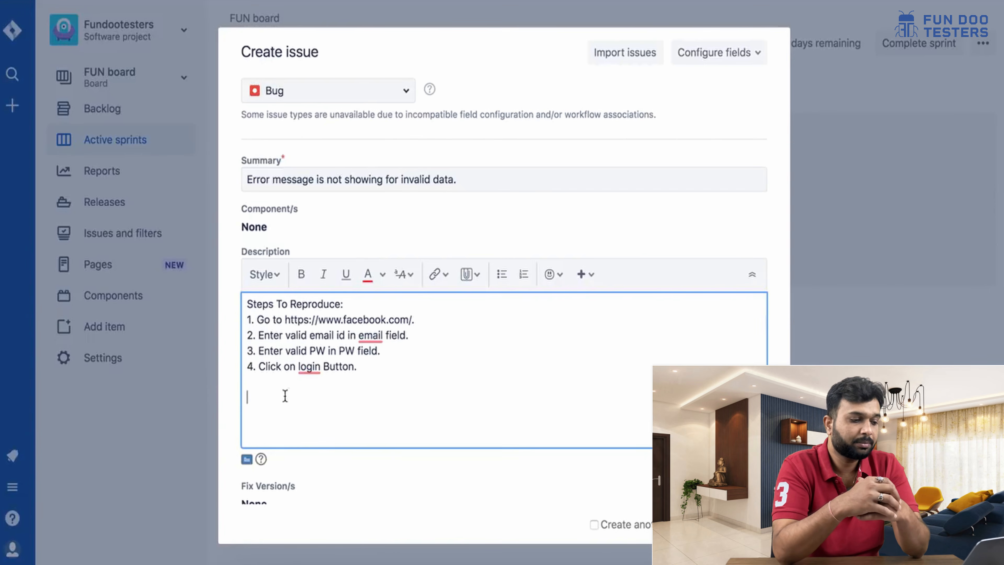
- Change "valid" to "invalid" in reproduction step 3 about the PW field
{"action": "left_click_drag", "start_coordinate": [309, 350], "coordinate": [287, 352]}
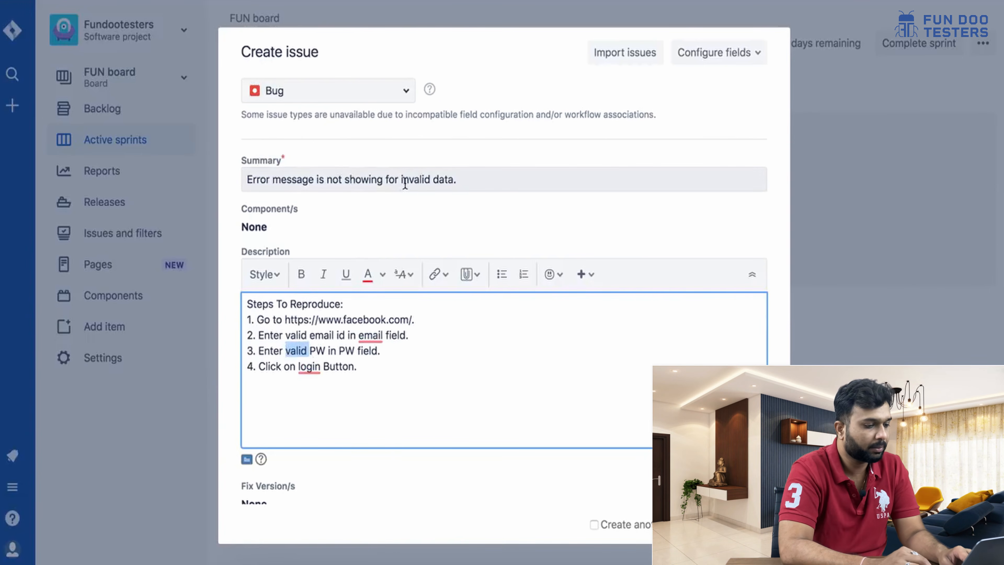
{"action": "left_click", "coordinate": [286, 351]}
{"action": "type", "text": "in"}
- Add the heading "Excepted Result:" to the description, separated from the reproduction steps by a blank line
{"action": "left_click", "coordinate": [256, 390]}
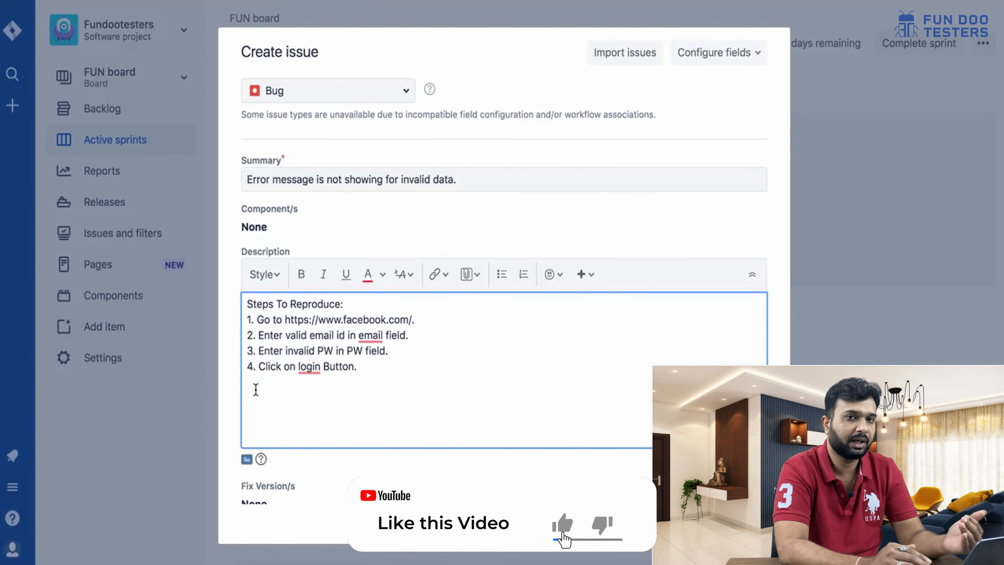
{"action": "type", "text": "Ex"}
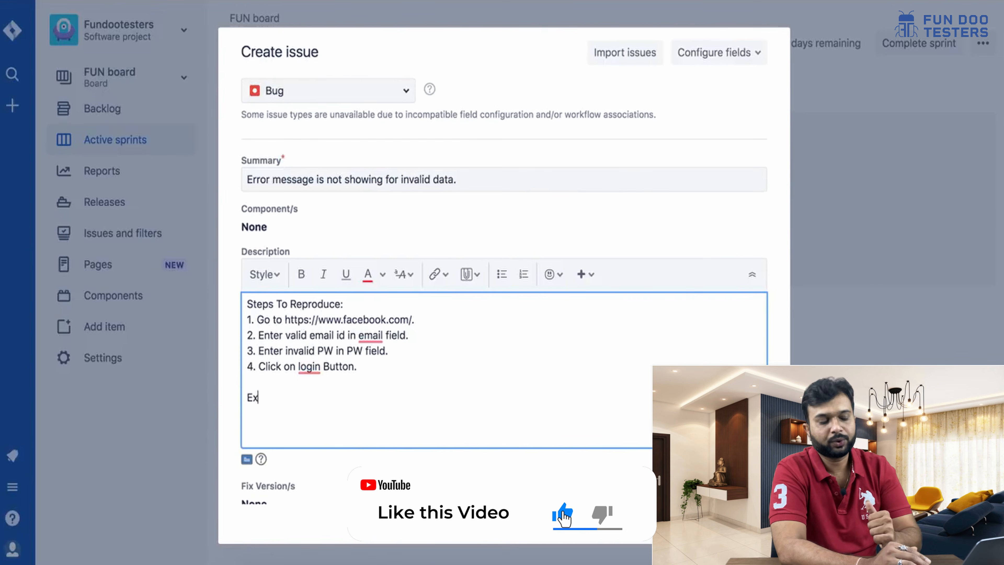
{"action": "type", "text": "cepted T"}
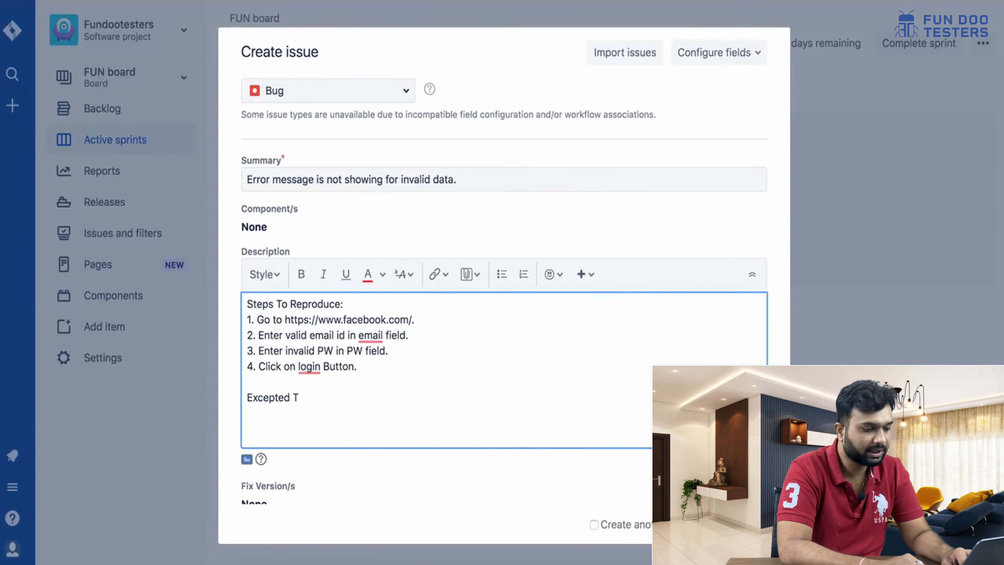
{"action": "key", "text": "BackSpace"}
{"action": "type", "text": "R"}
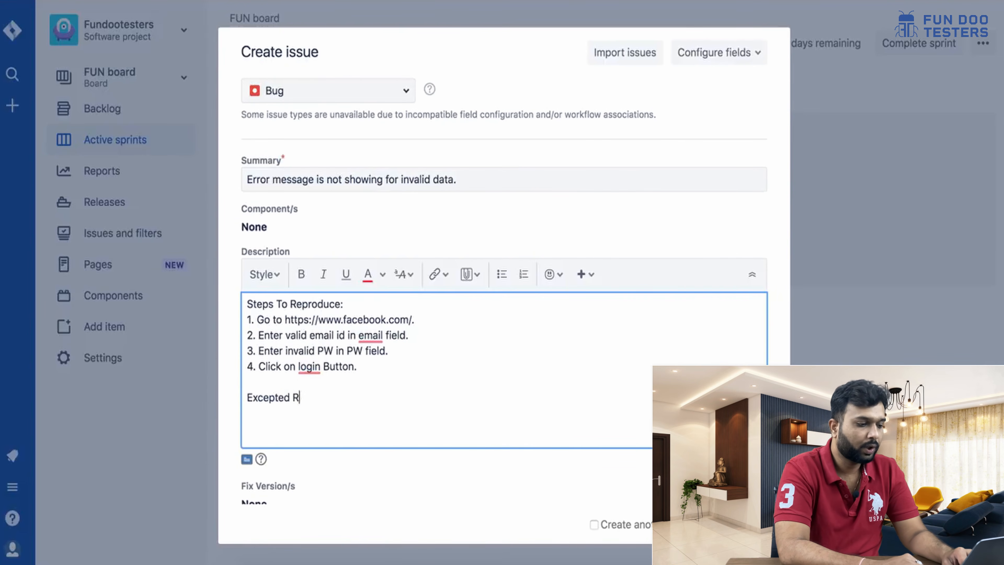
{"action": "type", "text": "esult:"}
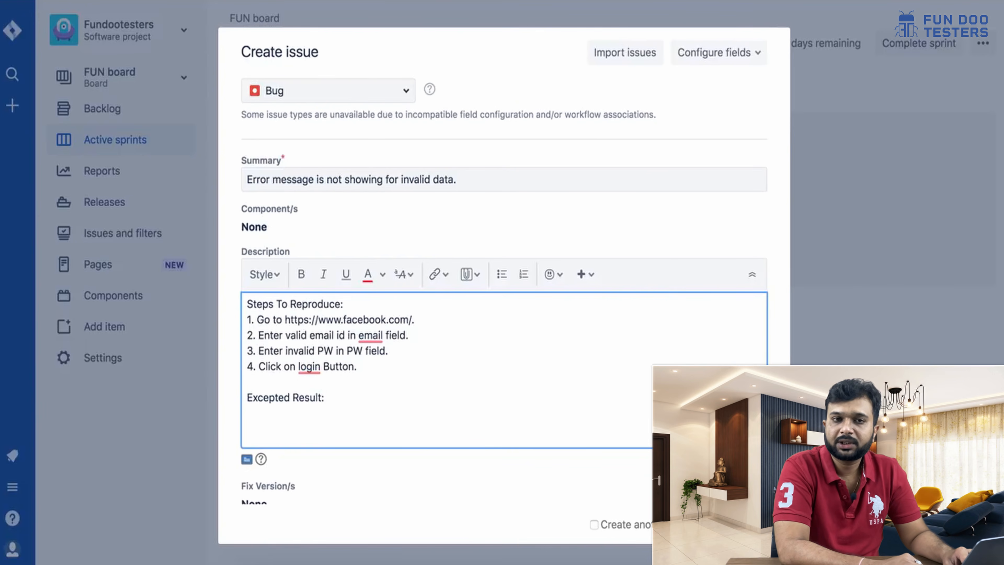
- Write "FB should throw an error message." after the "Excepted Result:" heading and begin a new line
{"action": "type", "text": " F"}
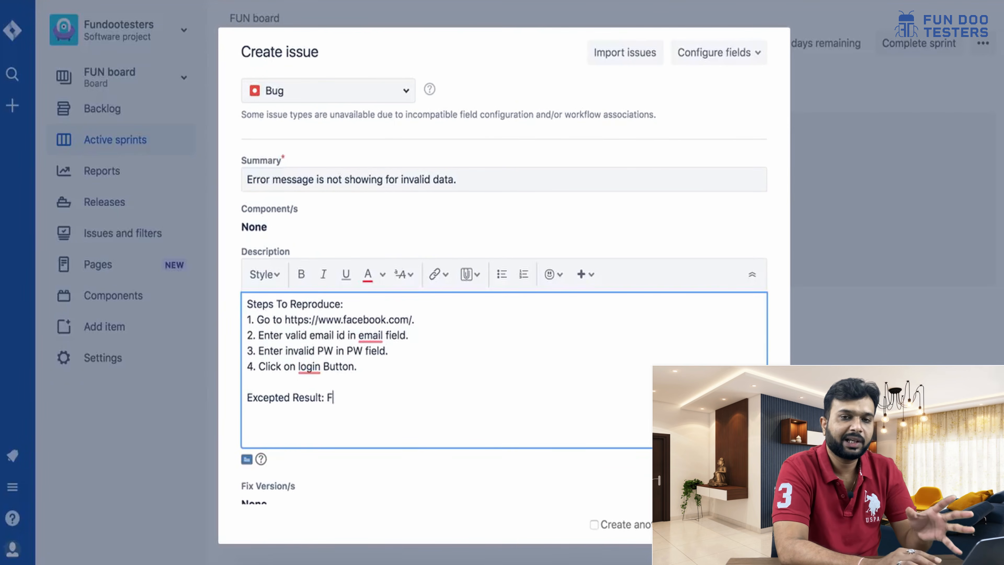
{"action": "type", "text": "B shoul"}
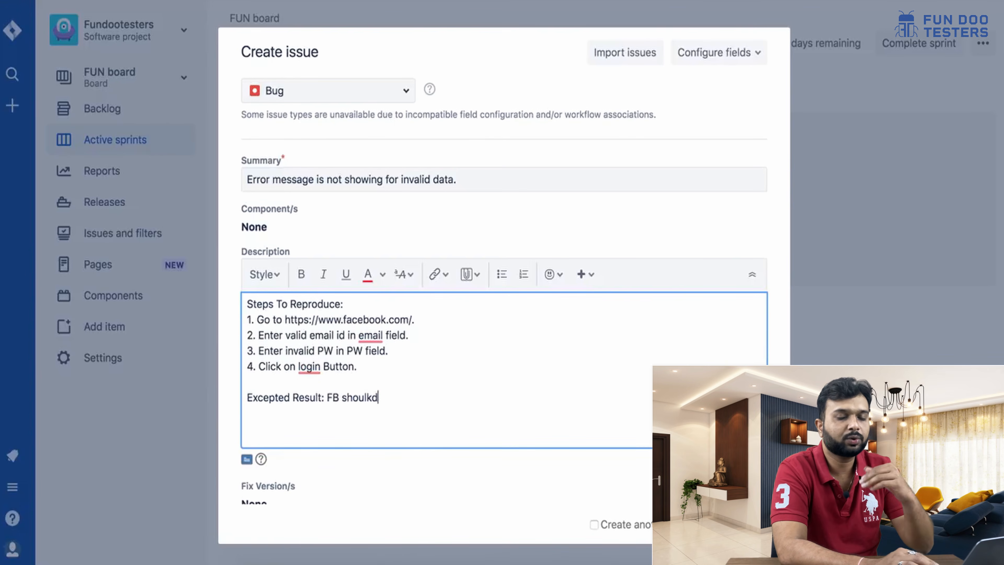
{"action": "type", "text": "d thro"}
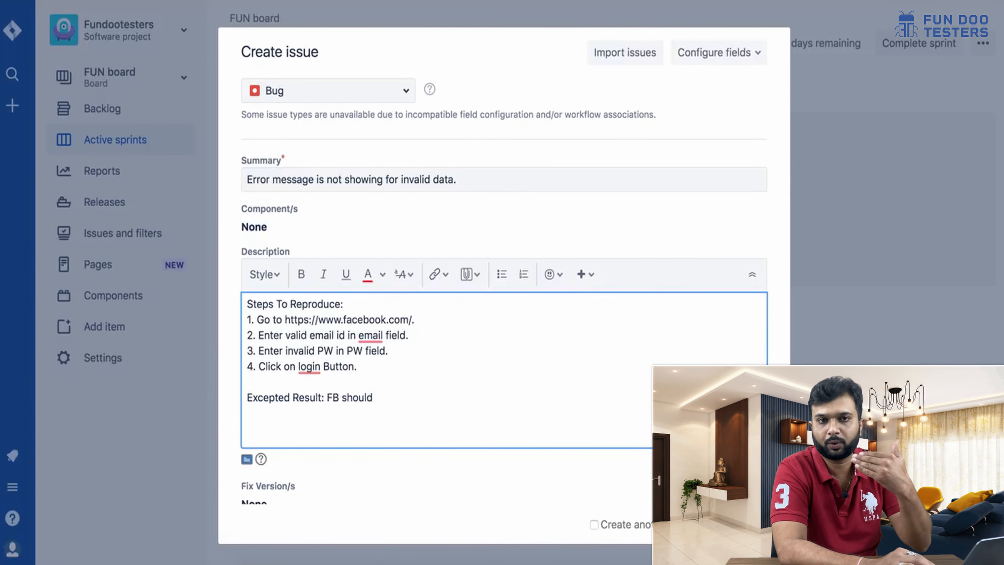
{"action": "type", "text": "w an"}
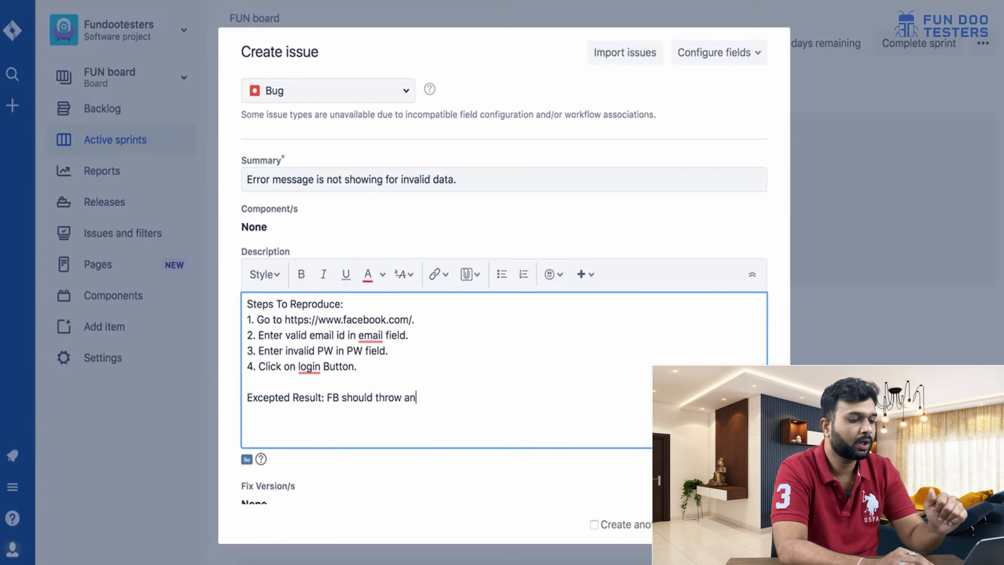
{"action": "type", "text": " erro"}
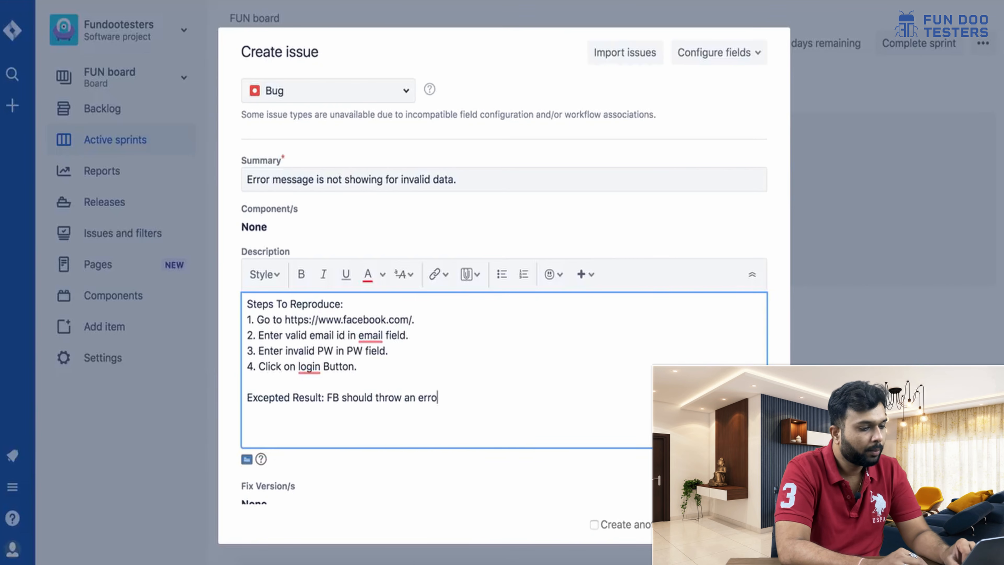
{"action": "type", "text": "r message"}
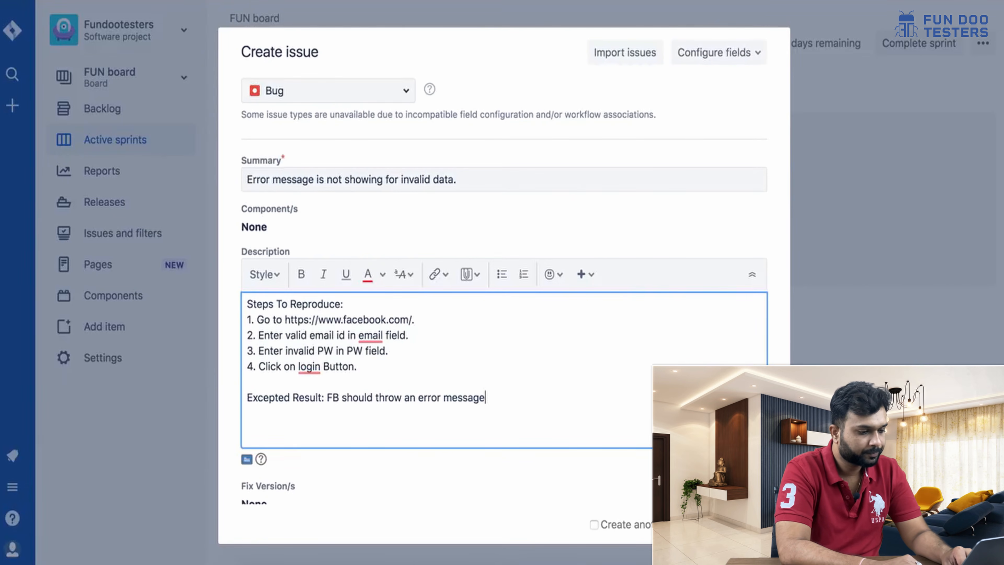
{"action": "type", "text": "."}
{"action": "key", "text": "Return"}
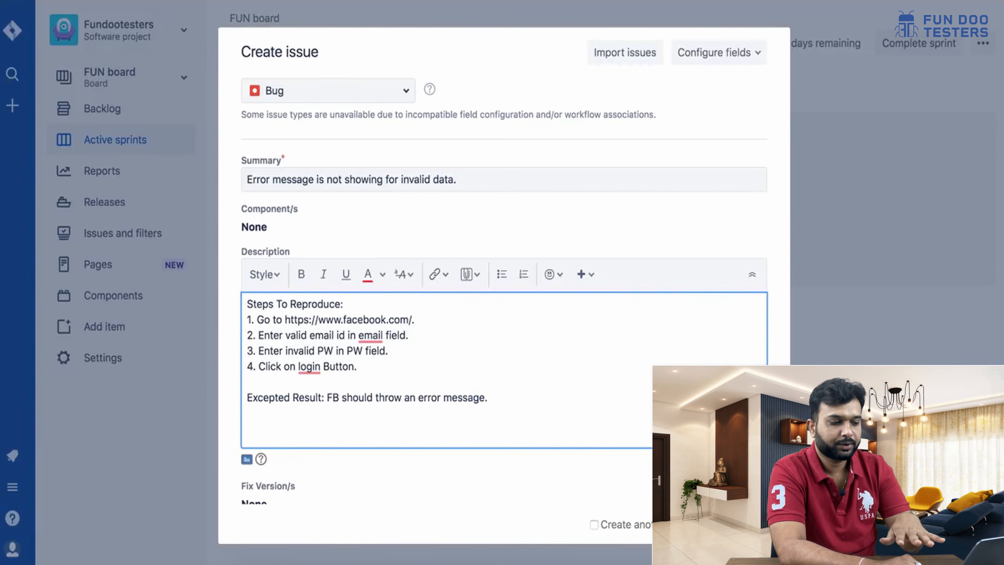
- Add an "Actual Result:" line to the description and fill it with a copy of the summary text
{"action": "type", "text": "Actu"}
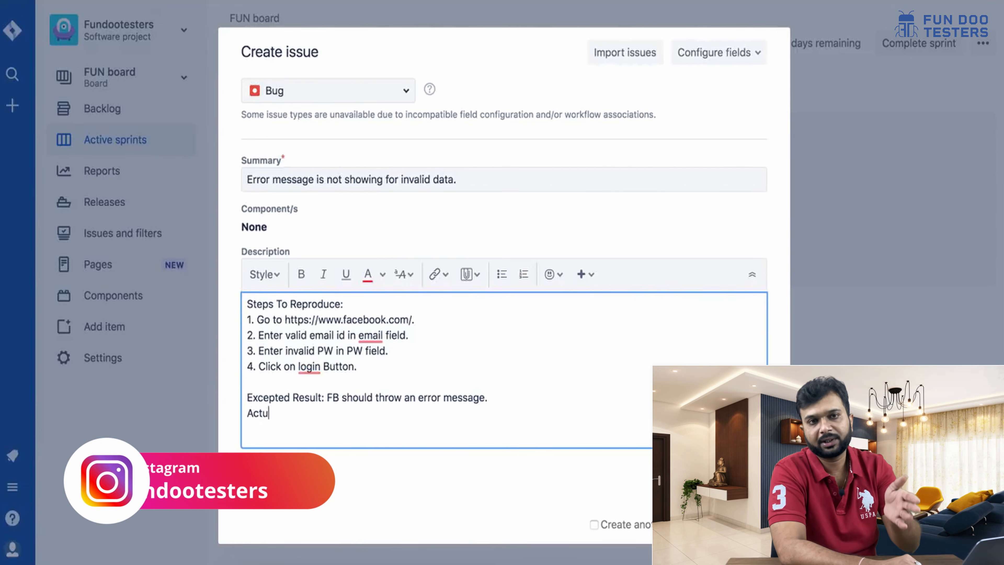
{"action": "type", "text": "al Res"}
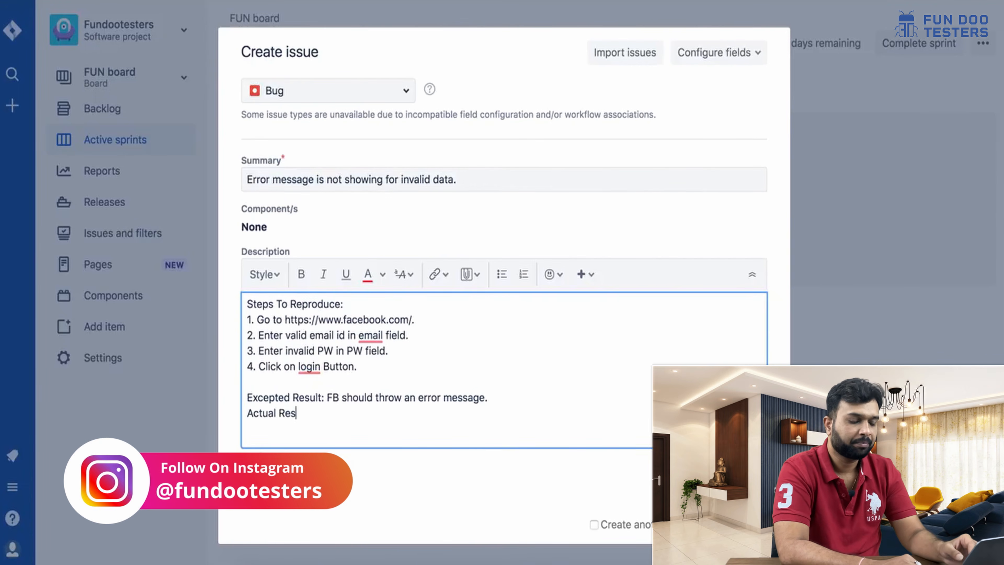
{"action": "type", "text": "ult:"}
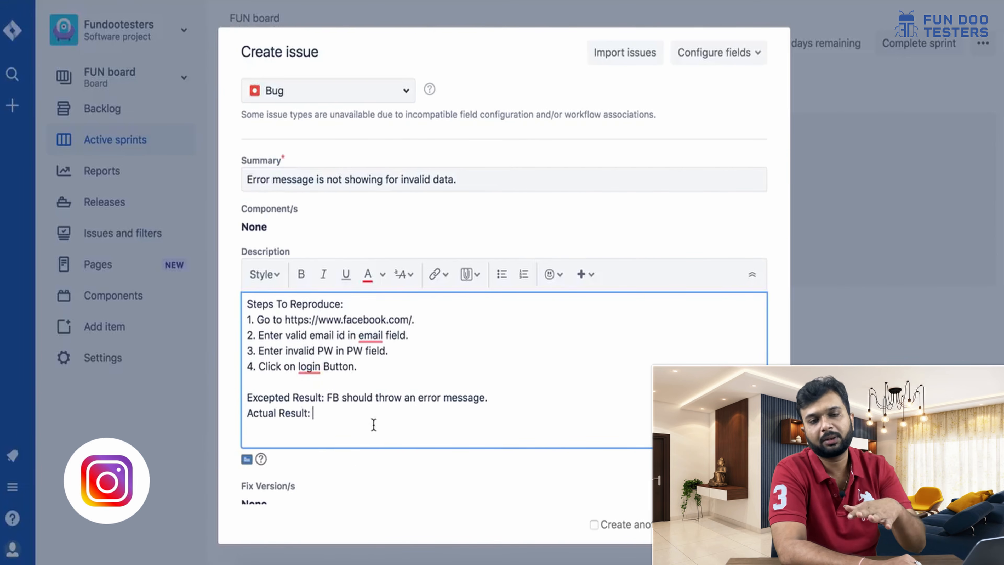
{"action": "left_click_drag", "start_coordinate": [480, 180], "coordinate": [230, 172]}
{"action": "key", "text": "ctrl+c"}
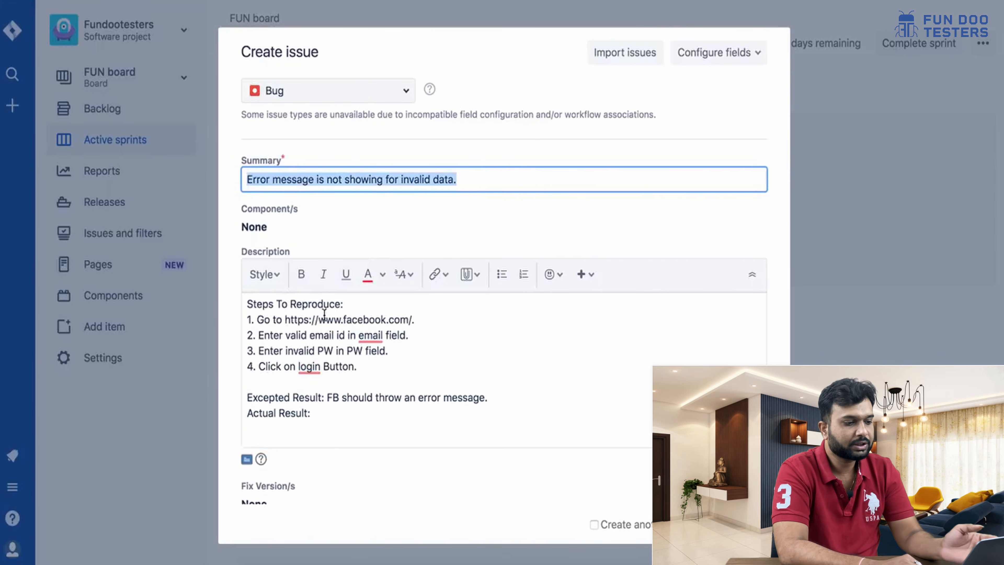
{"action": "left_click", "coordinate": [330, 414]}
{"action": "key", "text": "ctrl+v"}
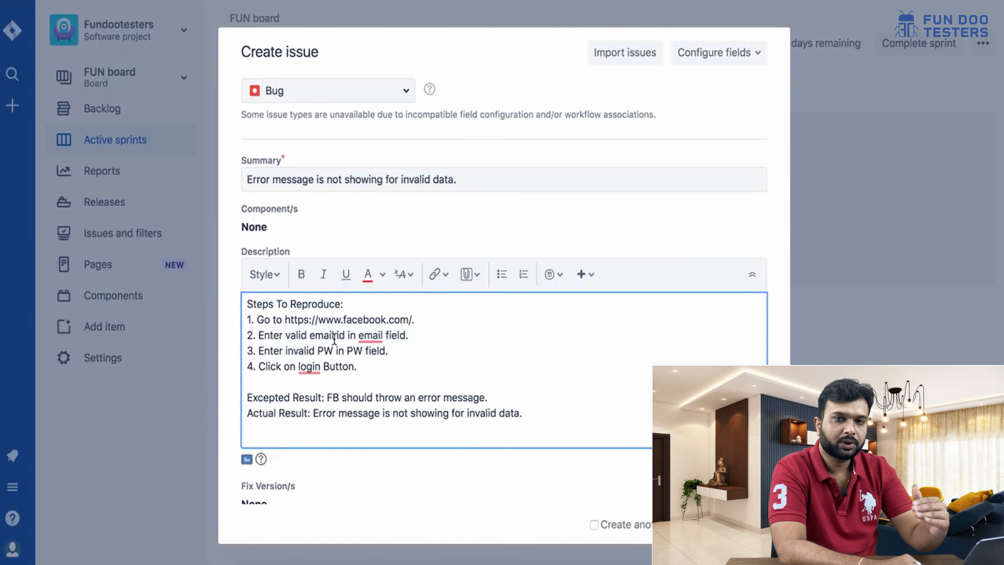
- Make the description headings "Steps To Reproduce:", "Excepted Result:" and "Actual Result:" bold
{"action": "left_click", "coordinate": [351, 305]}
{"action": "left_click_drag", "start_coordinate": [351, 305], "coordinate": [246, 305]}
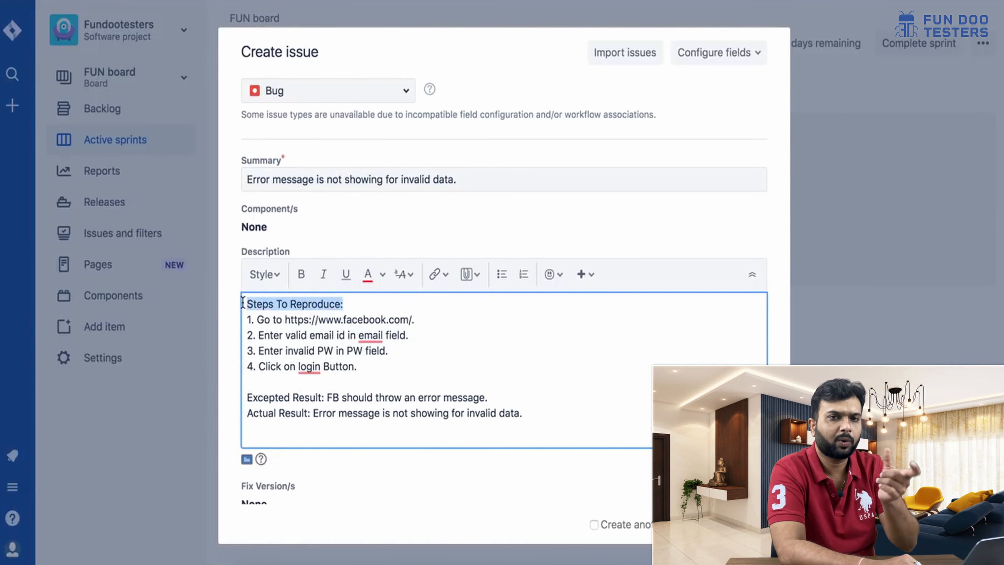
{"action": "left_click", "coordinate": [303, 281]}
{"action": "left_click", "coordinate": [273, 351]}
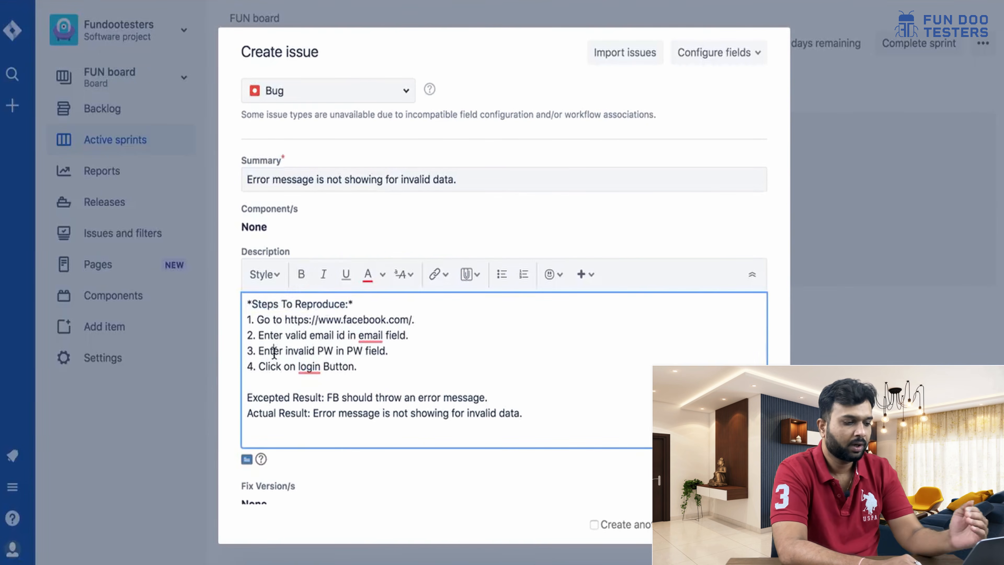
{"action": "left_click_drag", "start_coordinate": [325, 398], "coordinate": [240, 397]}
{"action": "left_click", "coordinate": [303, 281]}
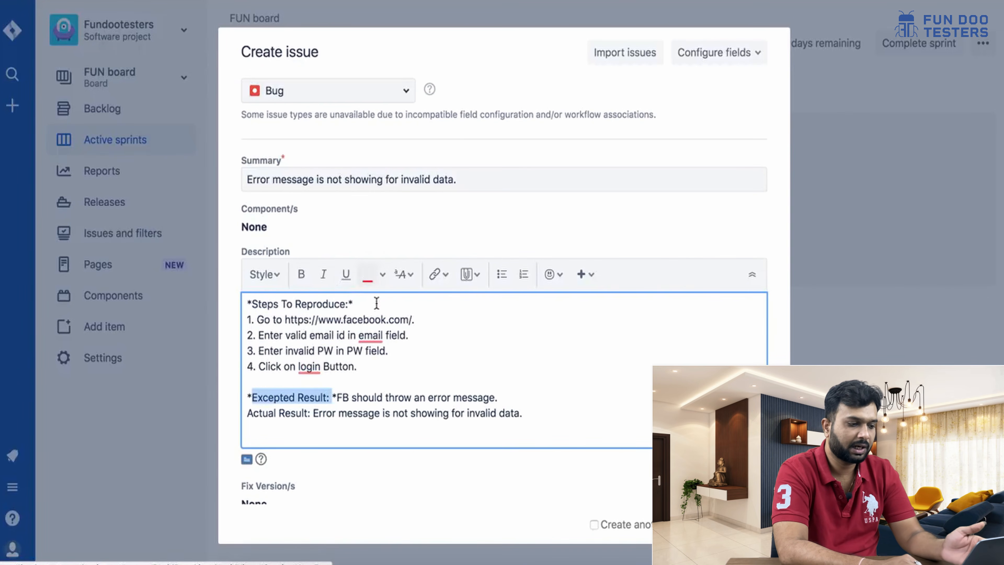
{"action": "left_click_drag", "start_coordinate": [312, 413], "coordinate": [240, 411]}
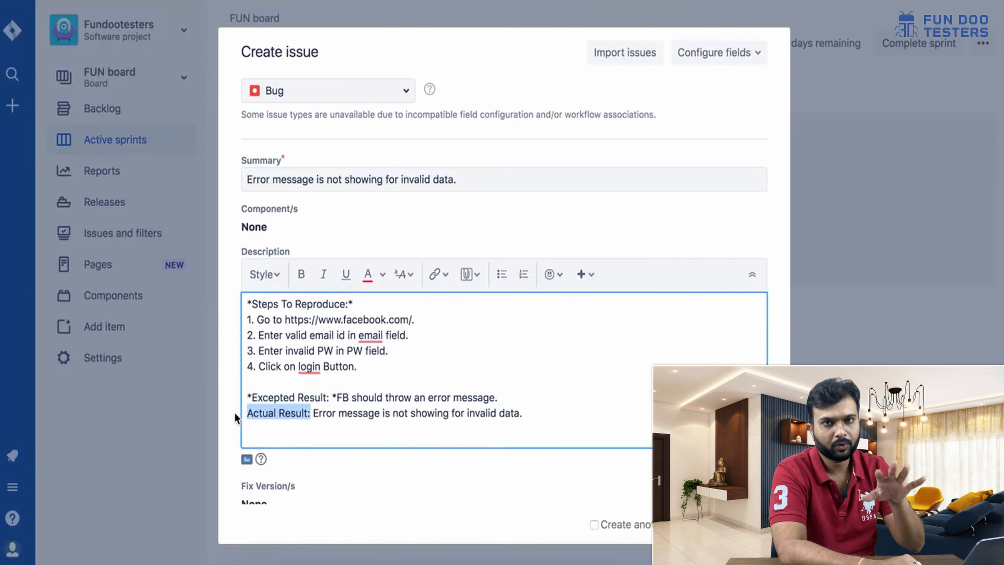
{"action": "left_click", "coordinate": [300, 275]}
{"action": "left_click", "coordinate": [362, 397]}
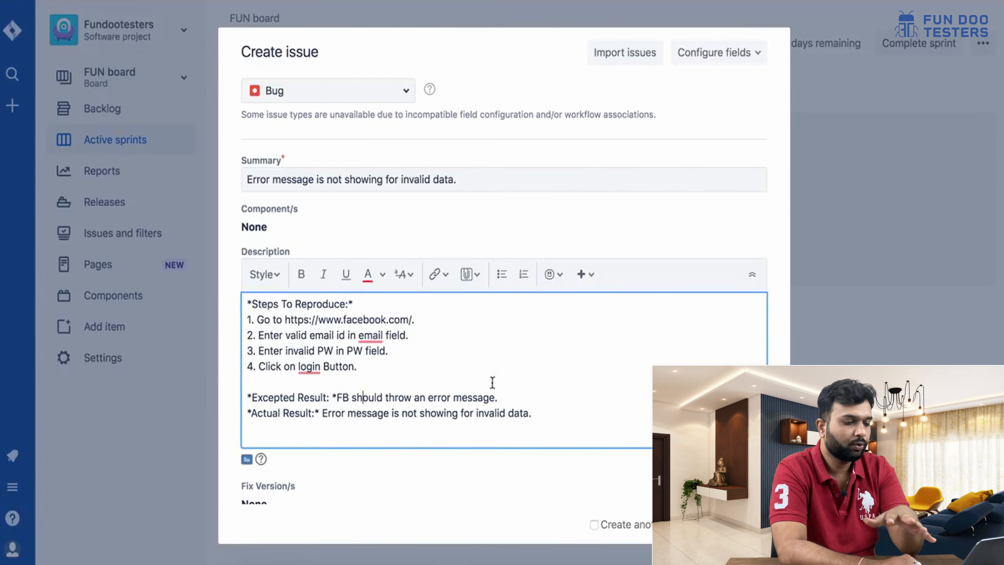
- Insert the module tag "[Login Func]" at the beginning of the bug summary, followed by a space
{"action": "left_click", "coordinate": [246, 179]}
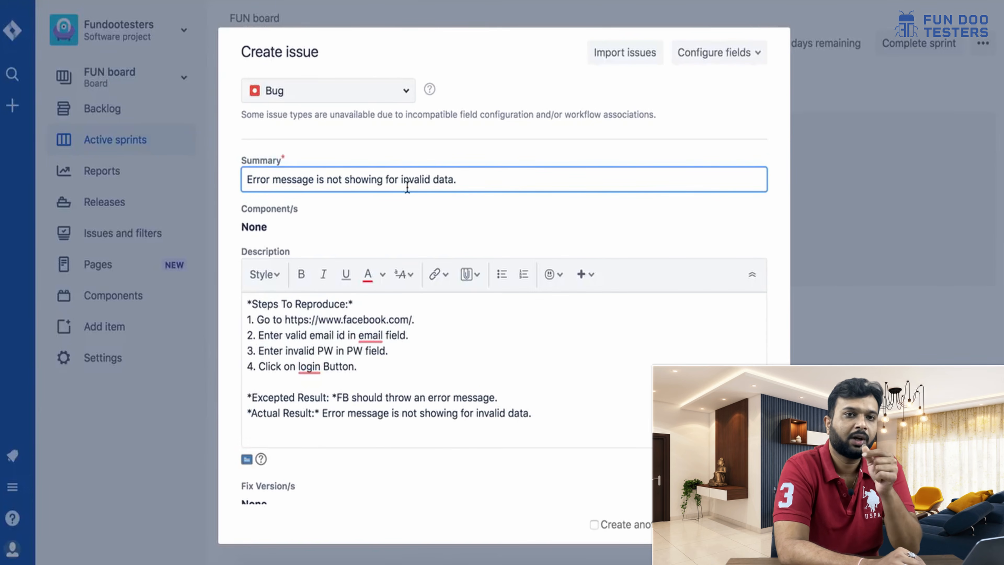
{"action": "type", "text": "[]"}
{"action": "key", "text": "Left"}
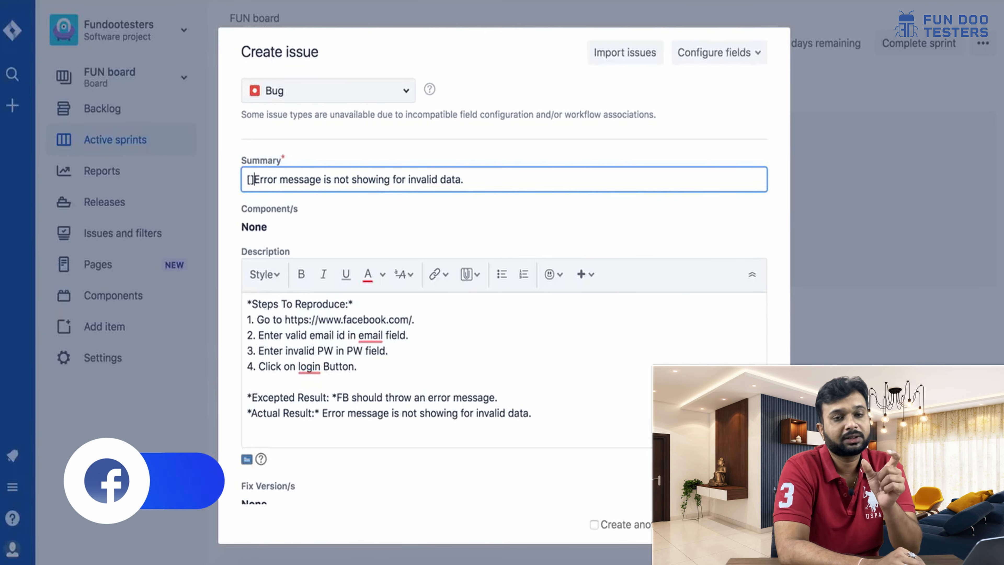
{"action": "type", "text": "Login "}
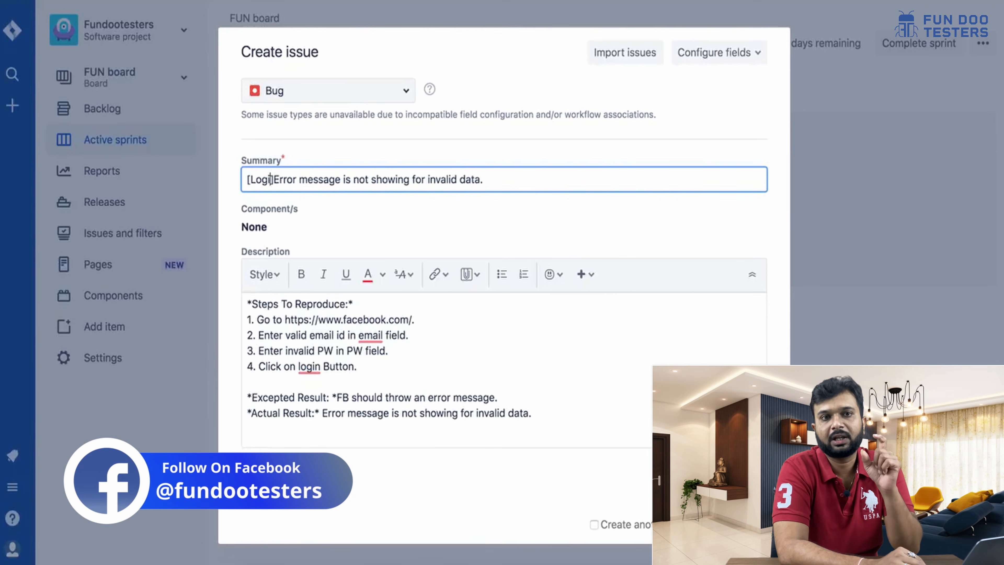
{"action": "type", "text": "Funct"}
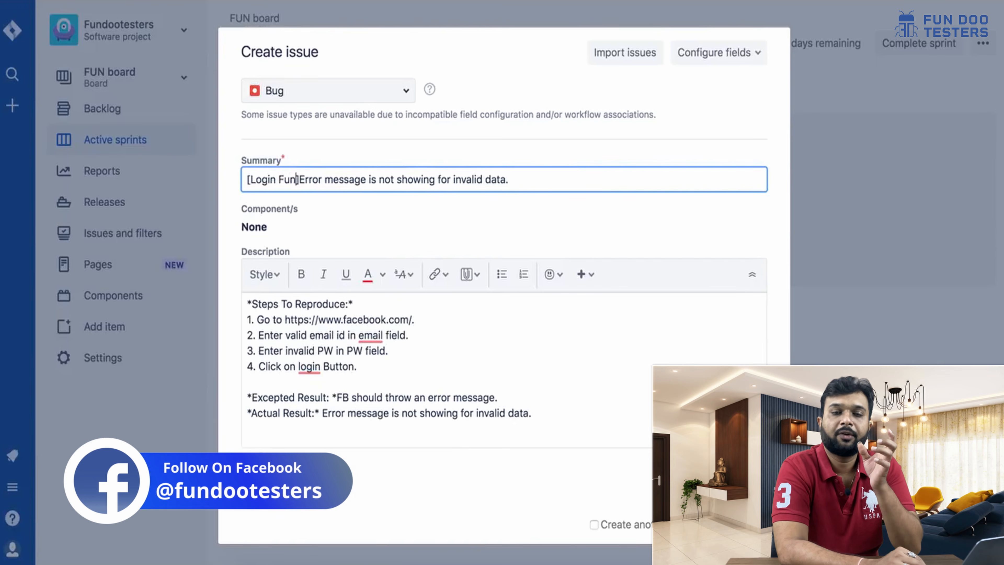
{"action": "key", "text": "BackSpace"}
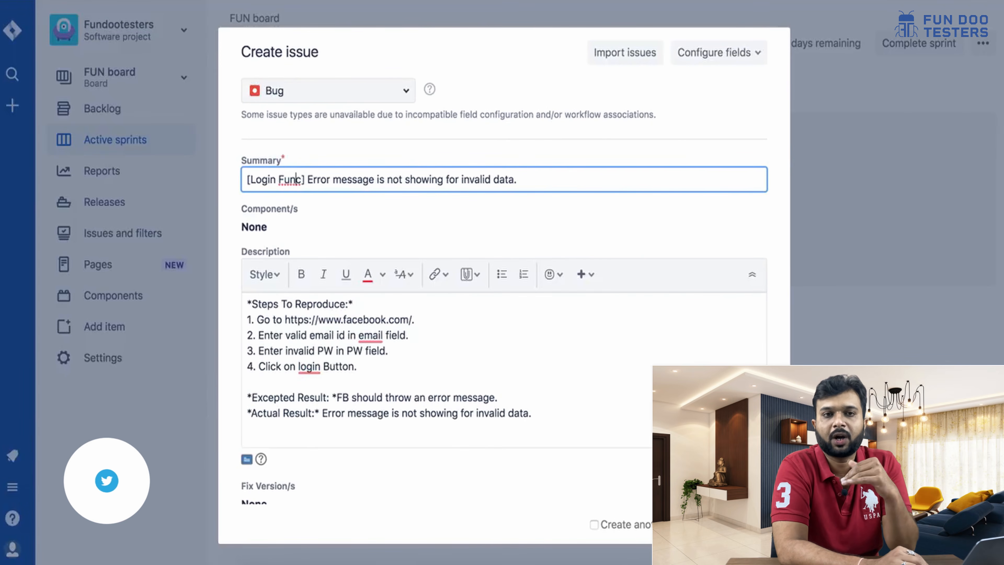
- Add a second tag "[User Exp]" directly after "[Login Func]" in the summary
{"action": "left_click", "coordinate": [305, 179]}
{"action": "type", "text": "[]"}
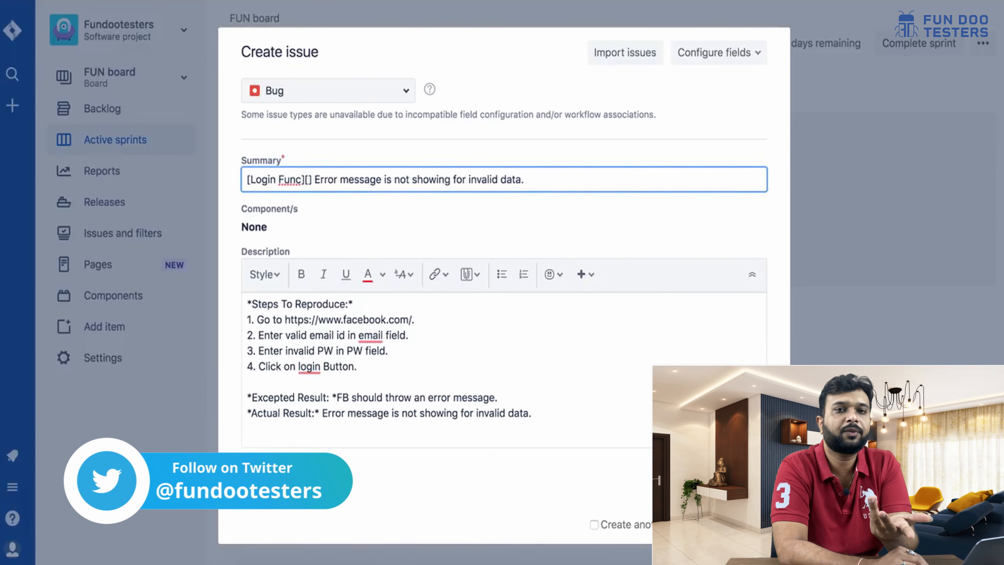
{"action": "type", "text": "USer"}
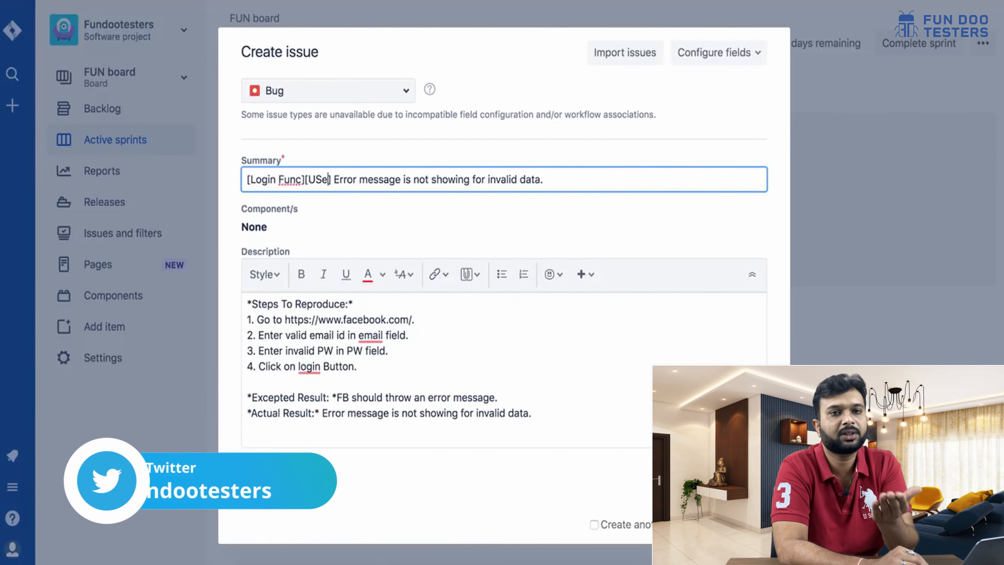
{"action": "key", "text": "BackSpace"}
{"action": "key", "text": "BackSpace"}
{"action": "key", "text": "BackSpace"}
{"action": "key", "text": "BackSpace"}
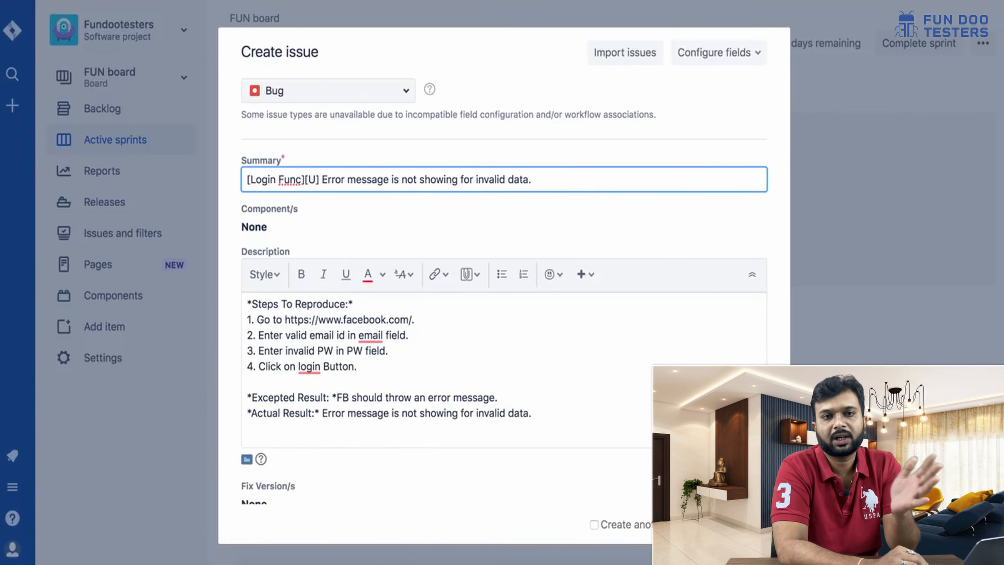
{"action": "type", "text": "ser"}
{"action": "type", "text": "EXp"}
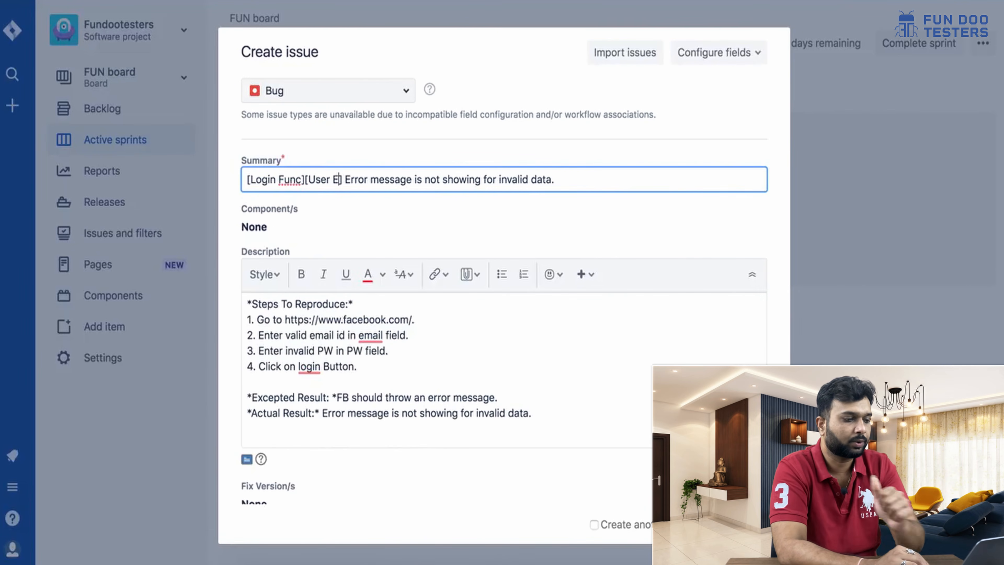
{"action": "left_click", "coordinate": [345, 178]}
{"action": "key", "text": "BackSpace"}
{"action": "type", "text": "x"}
- Start a "Note:" line at the end of the description, separated from the actual result by a blank line
{"action": "type", "text": "Note:"}
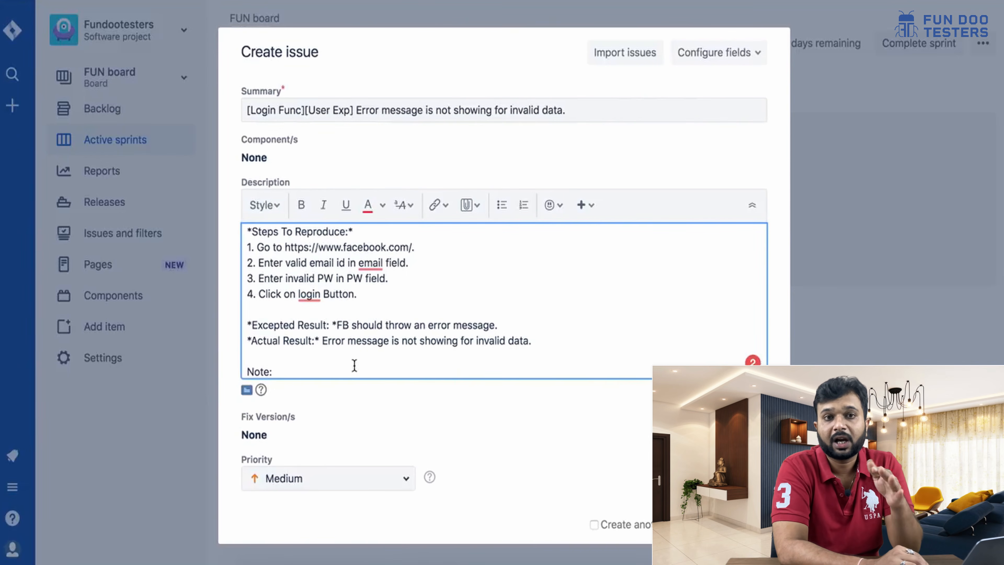
{"action": "type", "text": "As "}
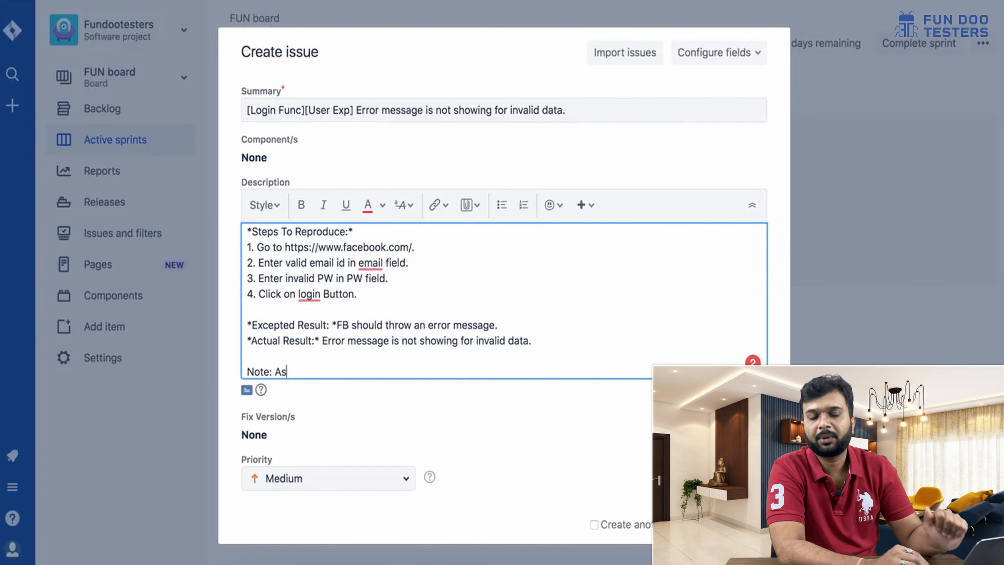
{"action": "type", "text": "a user, I"}
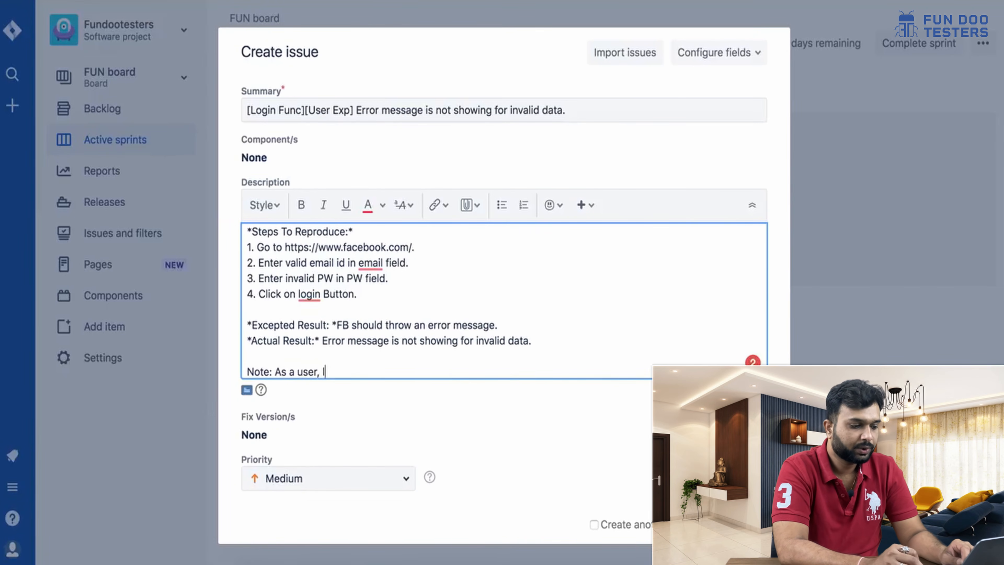
{"action": "key", "text": "BackSpace"}
{"action": "key", "text": "BackSpace"}
{"action": "key", "text": "BackSpace"}
{"action": "key", "text": "BackSpace"}
{"action": "key", "text": "BackSpace"}
{"action": "key", "text": "BackSpace"}
{"action": "key", "text": "BackSpace"}
{"action": "key", "text": "BackSpace"}
{"action": "key", "text": "BackSpace"}
{"action": "key", "text": "BackSpace"}
{"action": "key", "text": "BackSpace"}
- Write "User may not able to varify valid data. It may impacted on user experience." after "Note:" in the description
{"action": "type", "text": "User may not able to varify valid data. It may "}
{"action": "type", "text": "impacted on"}
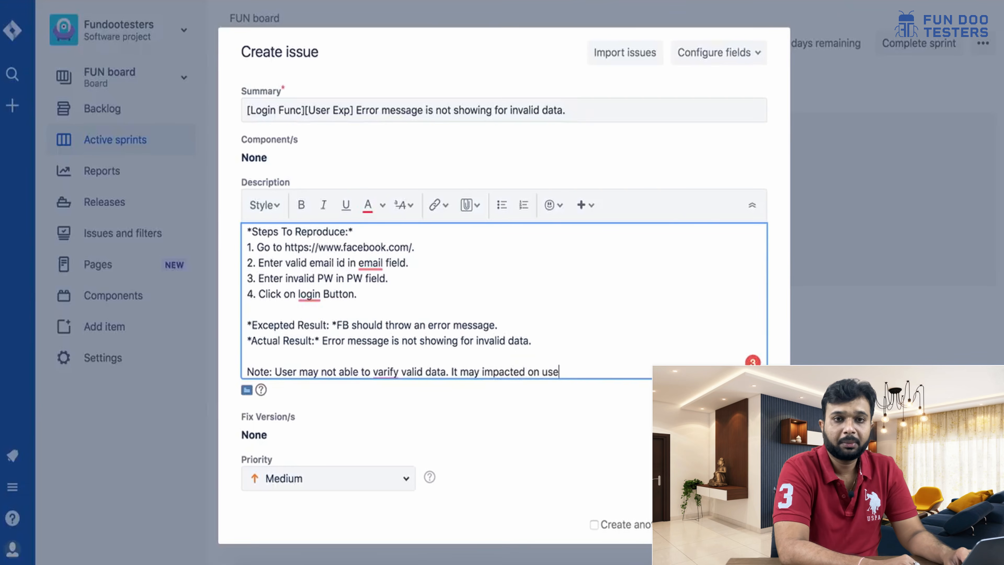
{"action": "type", "text": "user experience."}
- Accept the writing suggestions in the note, replacing "impacted" with "be impacted" and "varify" with "verify"
{"action": "scroll", "coordinate": [461, 366], "scroll_direction": "down", "scroll_amount": 1}
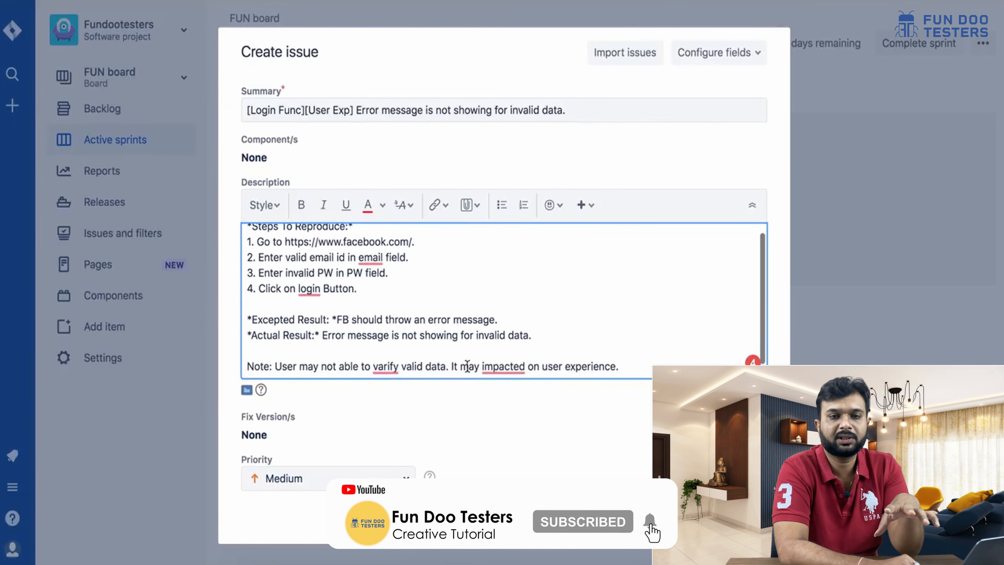
{"action": "mouse_move", "coordinate": [503, 367]}
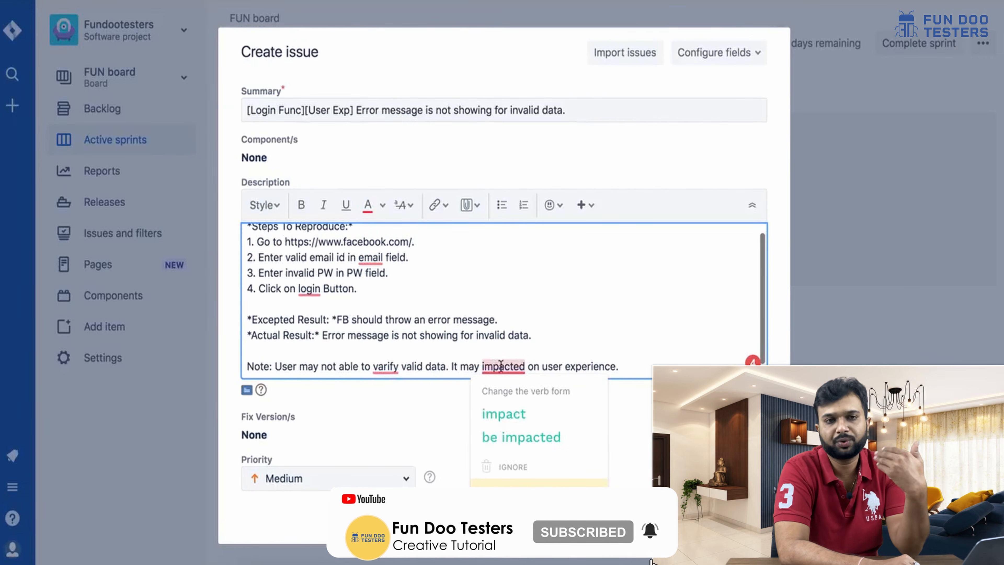
{"action": "left_click", "coordinate": [521, 437]}
{"action": "mouse_move", "coordinate": [381, 373]}
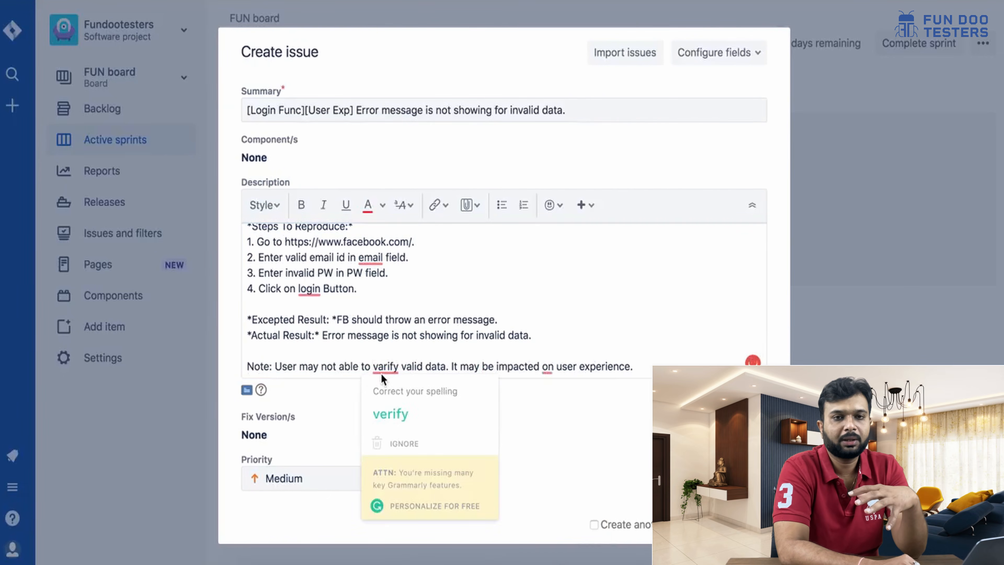
{"action": "left_click", "coordinate": [391, 410]}
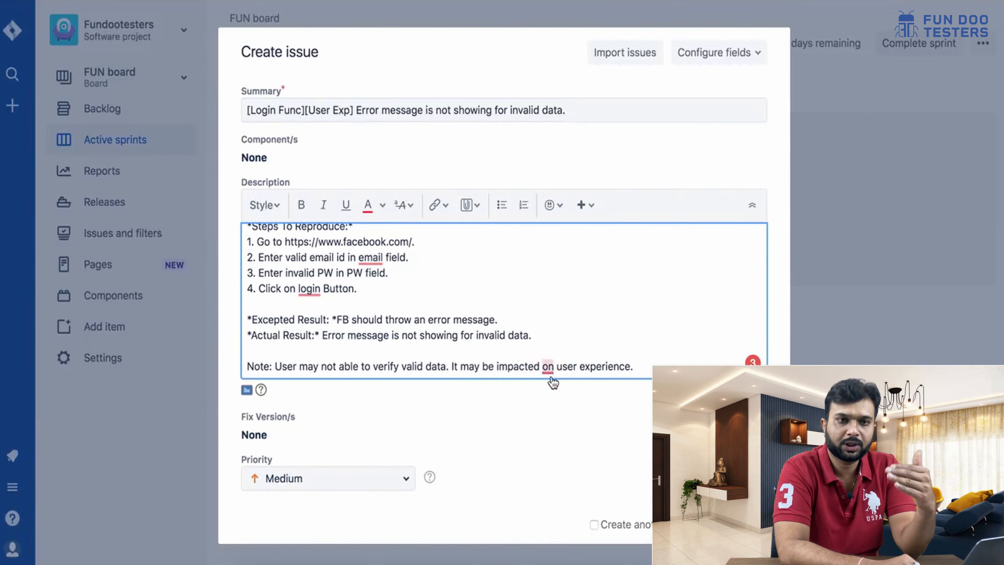
- Add the existing label "Login/SignupFlow" to the issue
{"action": "scroll", "coordinate": [441, 362], "scroll_direction": "up", "scroll_amount": 1}
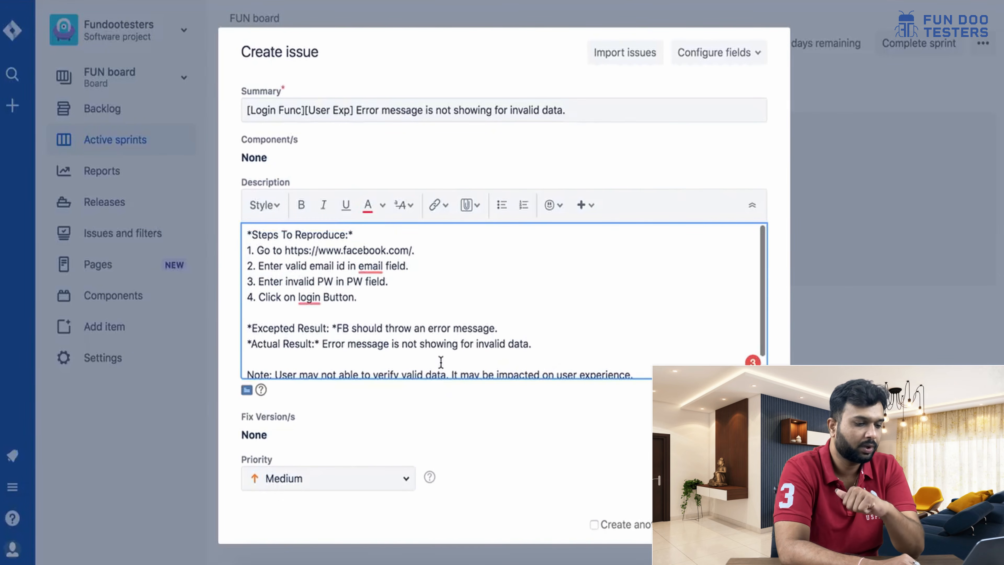
{"action": "scroll", "coordinate": [441, 362], "scroll_direction": "down", "scroll_amount": 1}
{"action": "scroll", "coordinate": [441, 362], "scroll_direction": "down", "scroll_amount": 3}
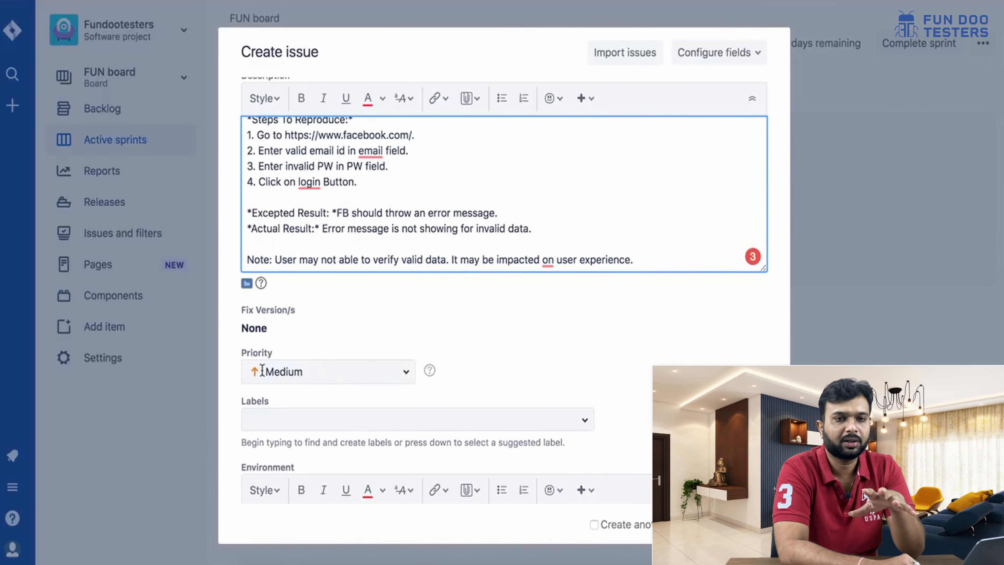
{"action": "scroll", "coordinate": [524, 333], "scroll_direction": "down", "scroll_amount": 2}
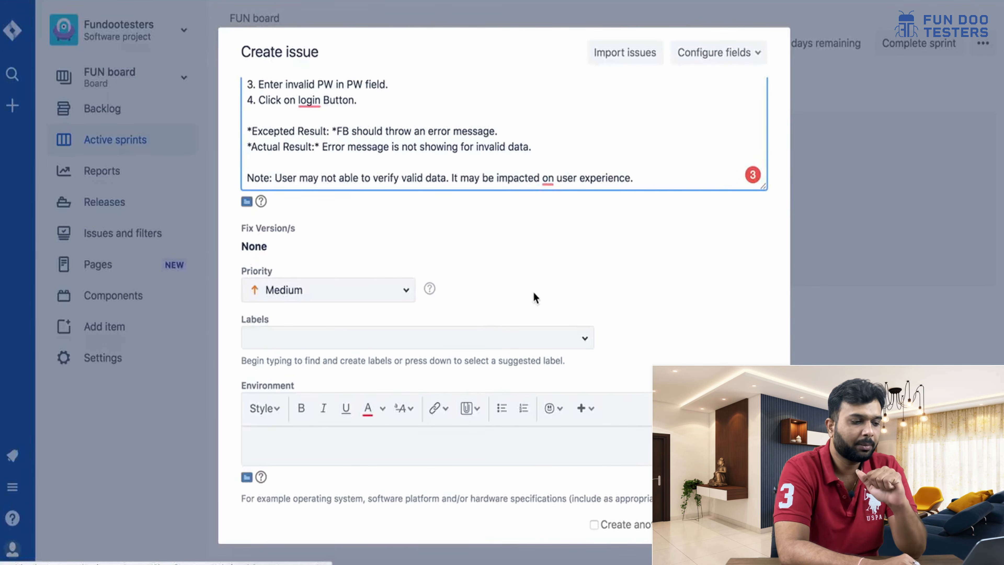
{"action": "scroll", "coordinate": [533, 292], "scroll_direction": "down", "scroll_amount": 3}
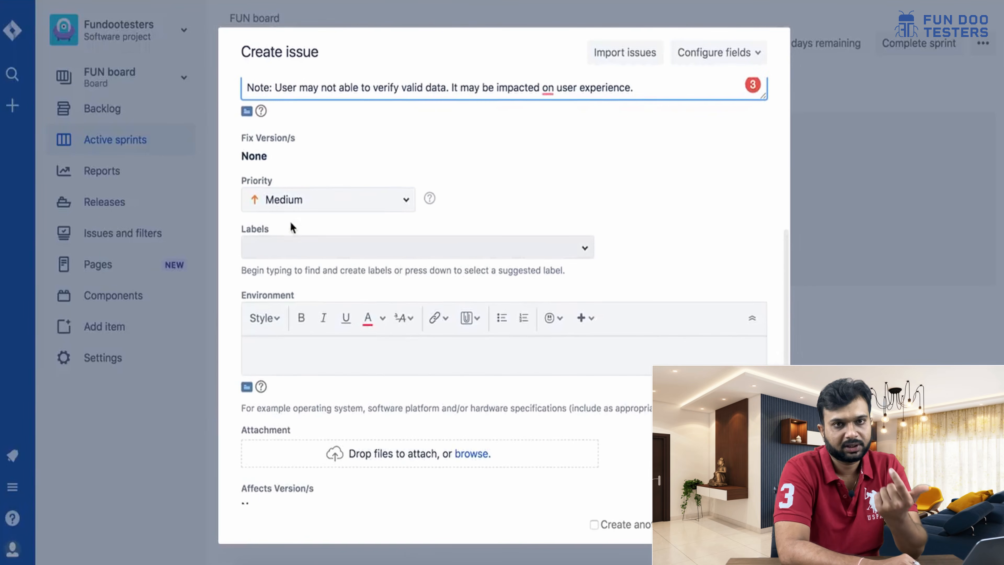
{"action": "left_click", "coordinate": [281, 253]}
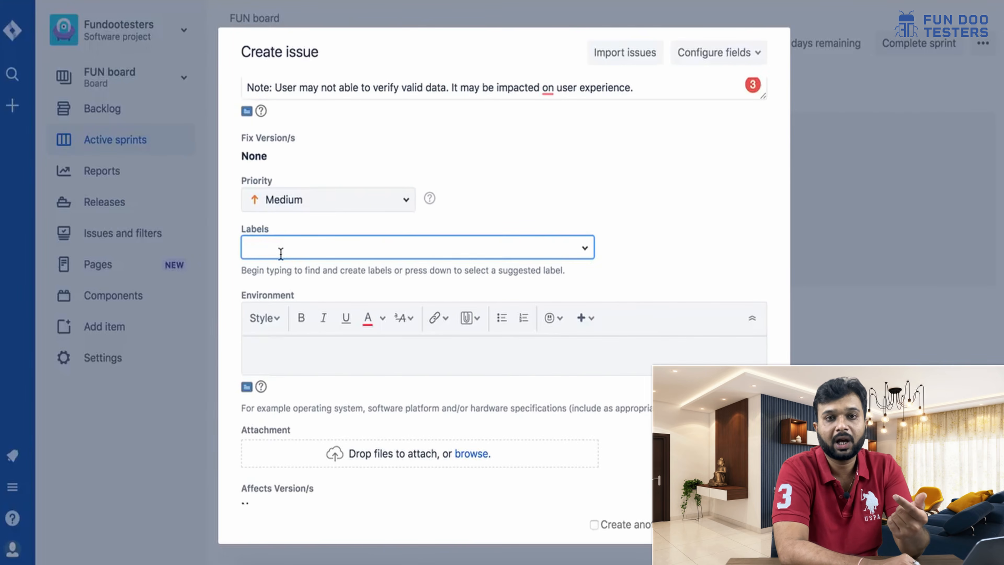
{"action": "scroll", "coordinate": [378, 330], "scroll_direction": "up", "scroll_amount": 6}
{"action": "scroll", "coordinate": [378, 331], "scroll_direction": "down", "scroll_amount": 4}
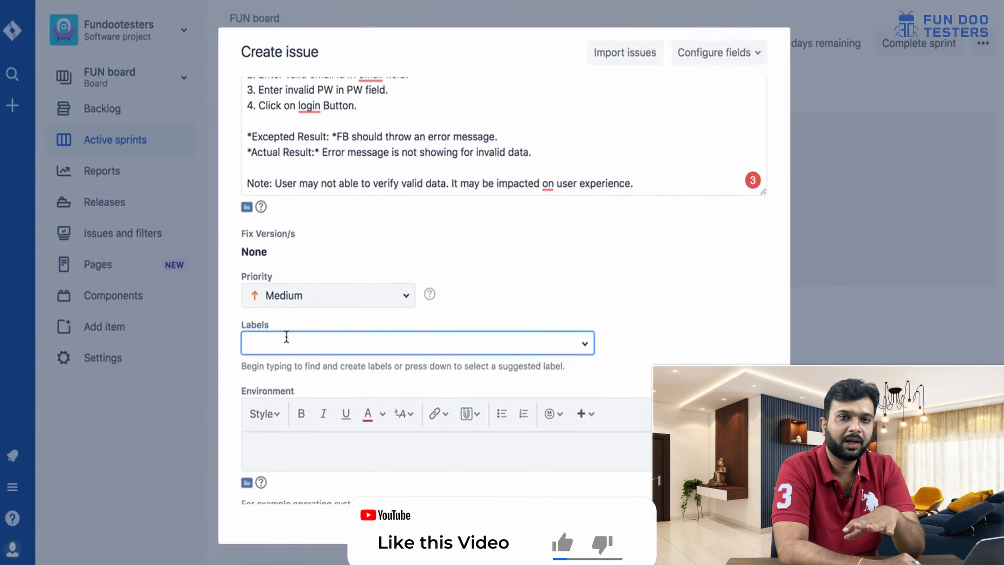
{"action": "type", "text": "L"}
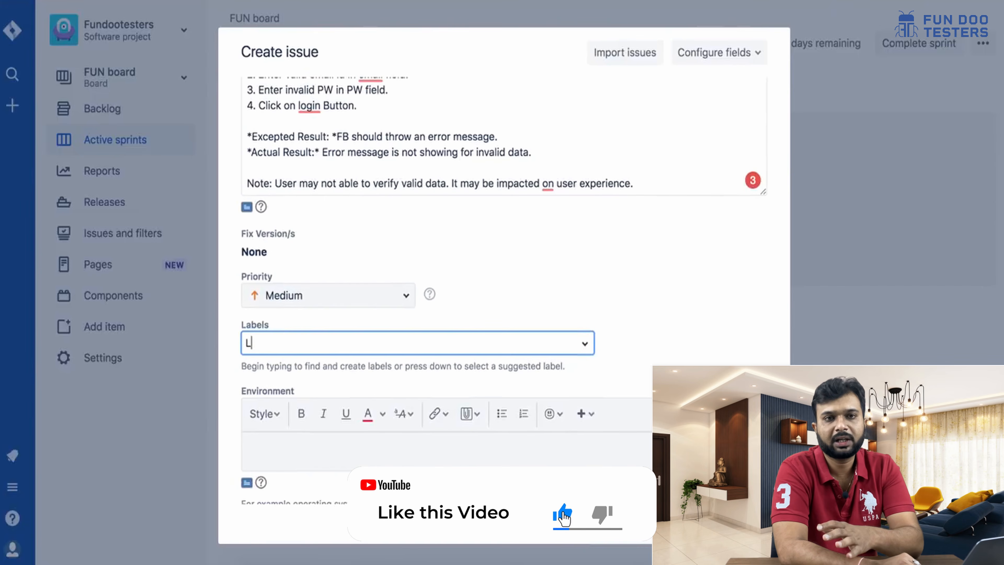
{"action": "type", "text": "ogin"}
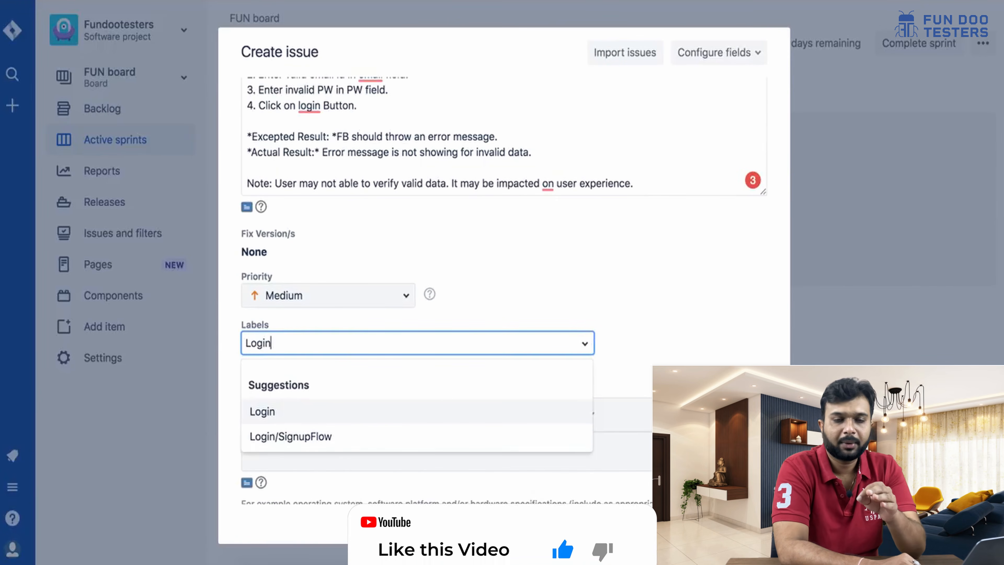
{"action": "type", "text": "/"}
{"action": "key", "text": "Return"}
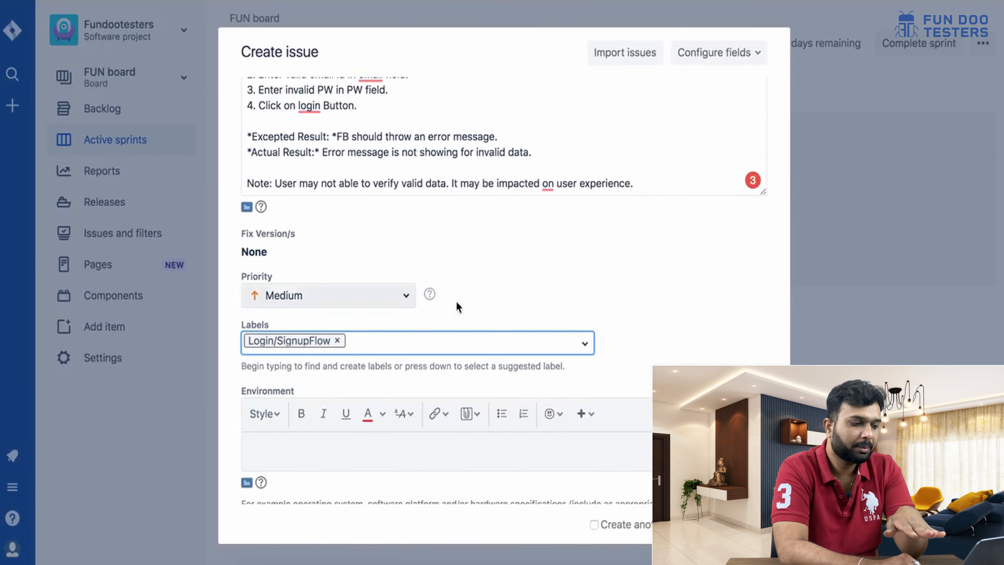
- Fill in the environment with "Browser: Google chrome Version : 50" and, on a second line, "System: MAC"
{"action": "scroll", "coordinate": [627, 306], "scroll_direction": "down", "scroll_amount": 1}
{"action": "scroll", "coordinate": [626, 305], "scroll_direction": "down", "scroll_amount": 5}
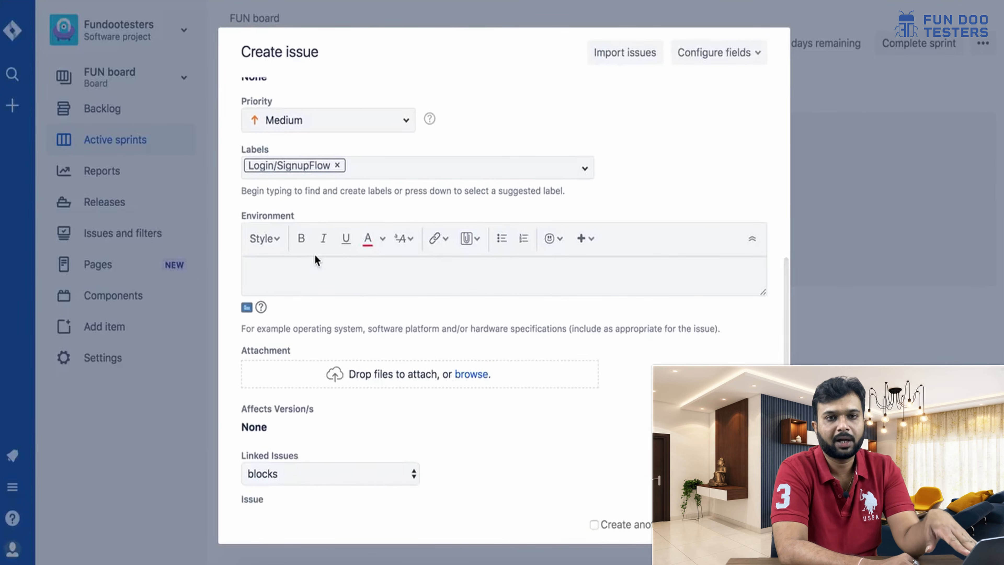
{"action": "left_click", "coordinate": [315, 277]}
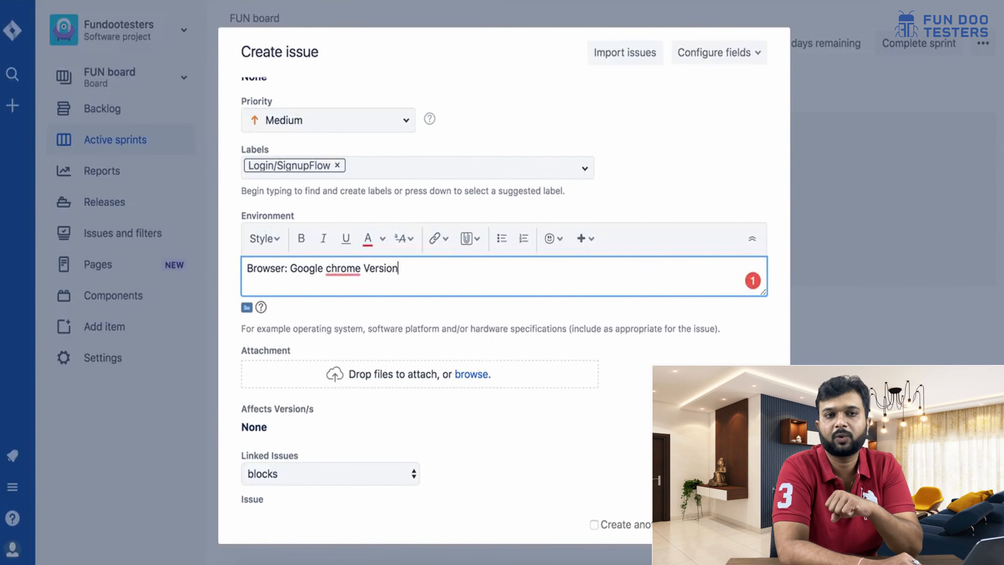
{"action": "type", "text": "50"}
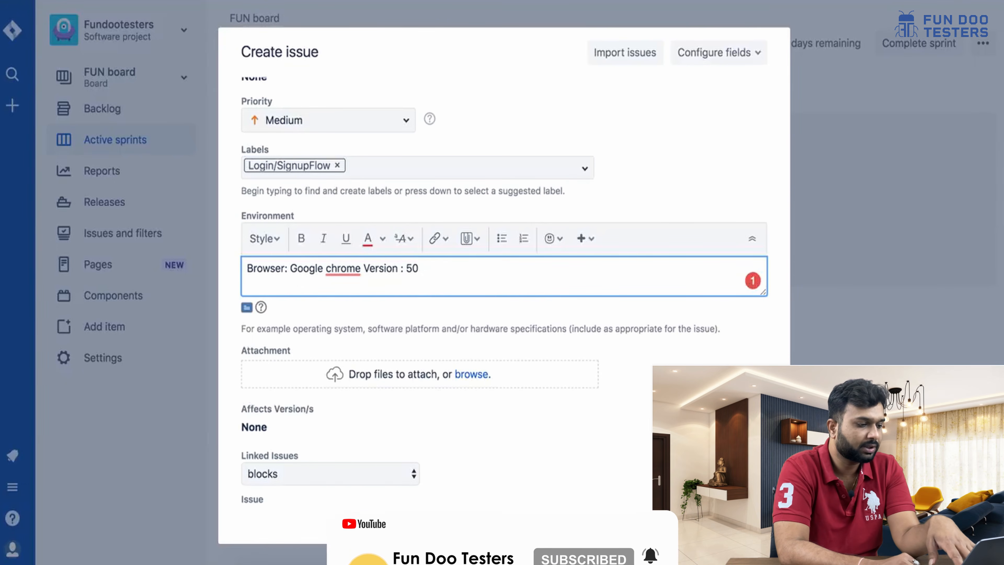
{"action": "key", "text": "Return"}
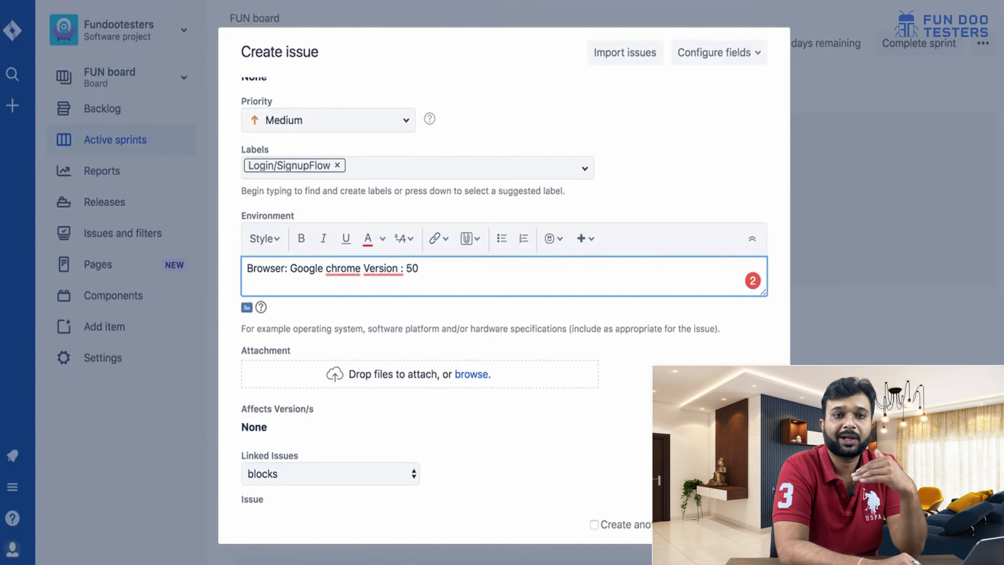
{"action": "type", "text": "Sysy"}
{"action": "key", "text": "BackSpace"}
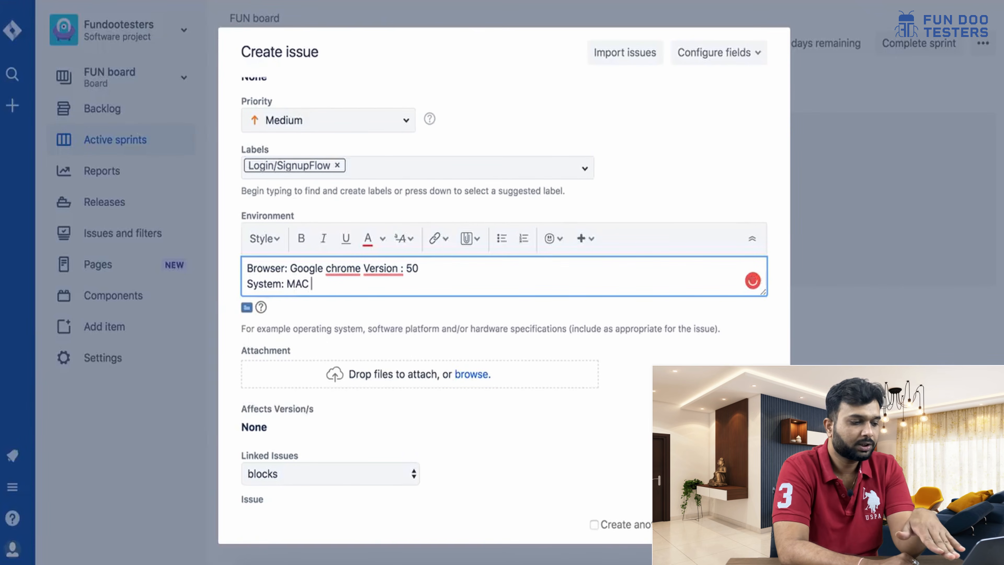
- Attach the image "Screen Shot 2018-07-30 at 06.47.51.png" to the issue
{"action": "scroll", "coordinate": [503, 283], "scroll_direction": "down", "scroll_amount": 3}
{"action": "left_click", "coordinate": [472, 311]}
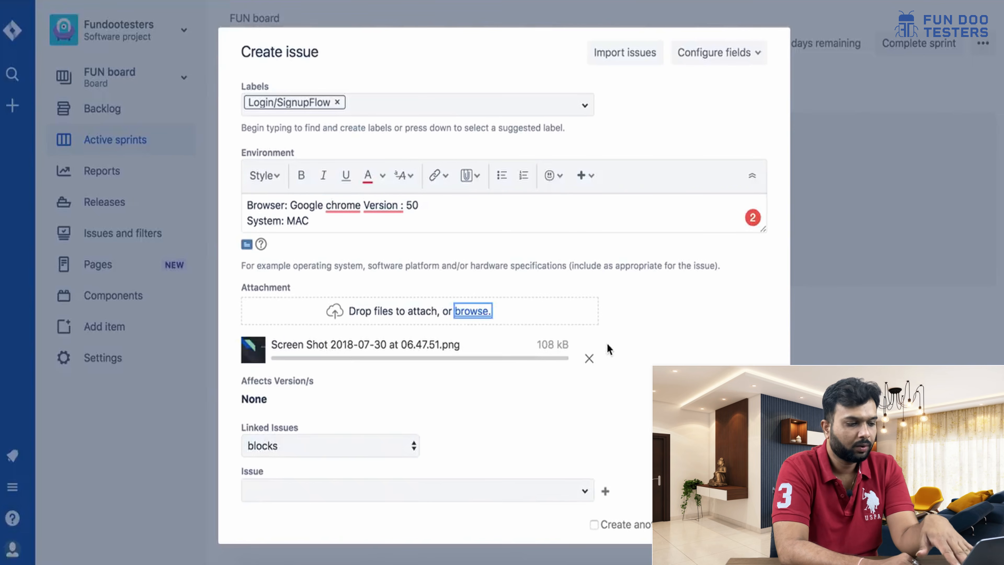
- Change the assignee from automatic to the second user listed under All Users
{"action": "scroll", "coordinate": [629, 355], "scroll_direction": "down", "scroll_amount": 5}
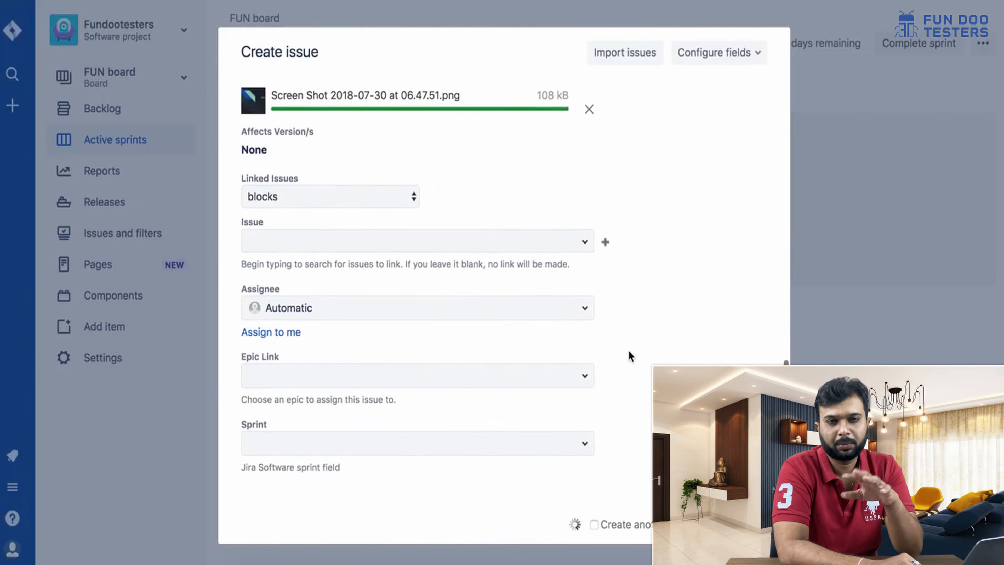
{"action": "left_click", "coordinate": [504, 307]}
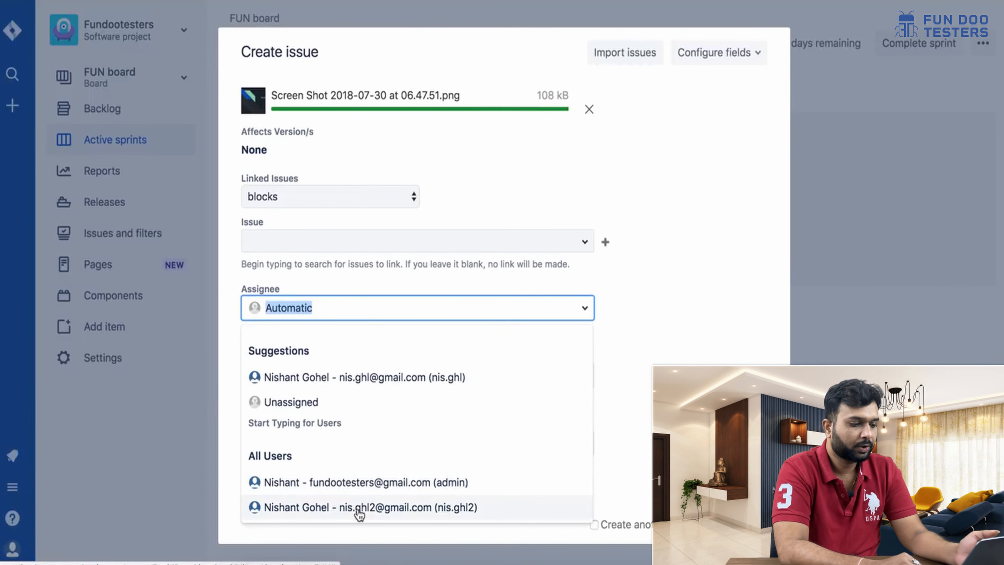
{"action": "left_click", "coordinate": [371, 508]}
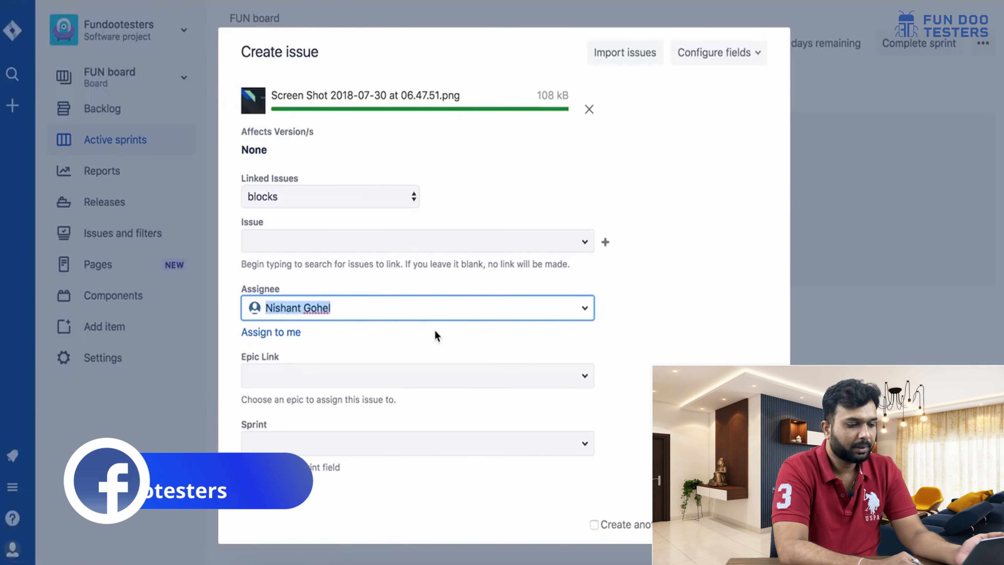
- Add the issue to the active "Facebook" sprint and create it
{"action": "left_click", "coordinate": [583, 444]}
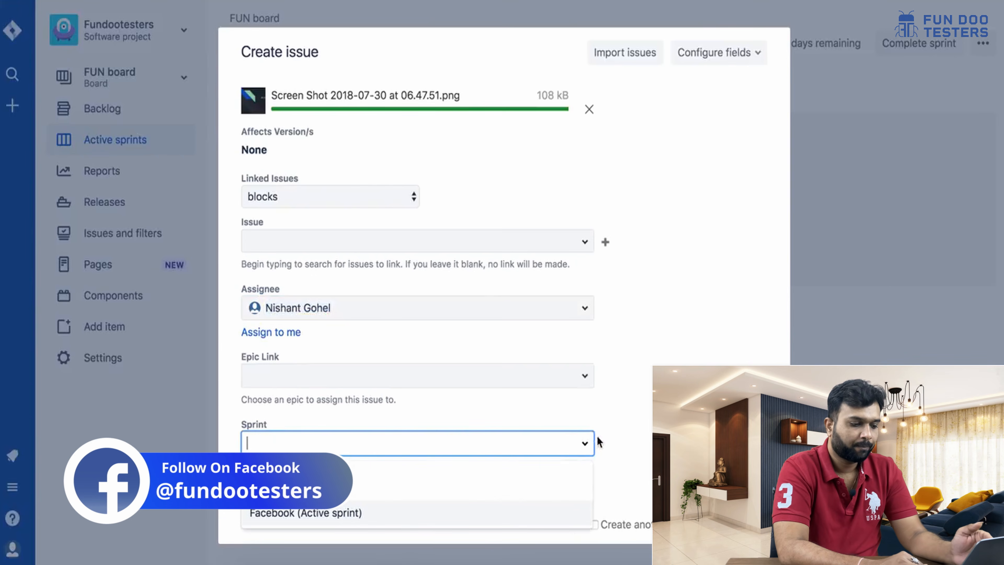
{"action": "left_click", "coordinate": [414, 521]}
{"action": "scroll", "coordinate": [669, 328], "scroll_direction": "up", "scroll_amount": 5}
{"action": "scroll", "coordinate": [668, 330], "scroll_direction": "up", "scroll_amount": 5}
{"action": "scroll", "coordinate": [668, 330], "scroll_direction": "down", "scroll_amount": 12}
{"action": "left_click", "coordinate": [699, 525]}
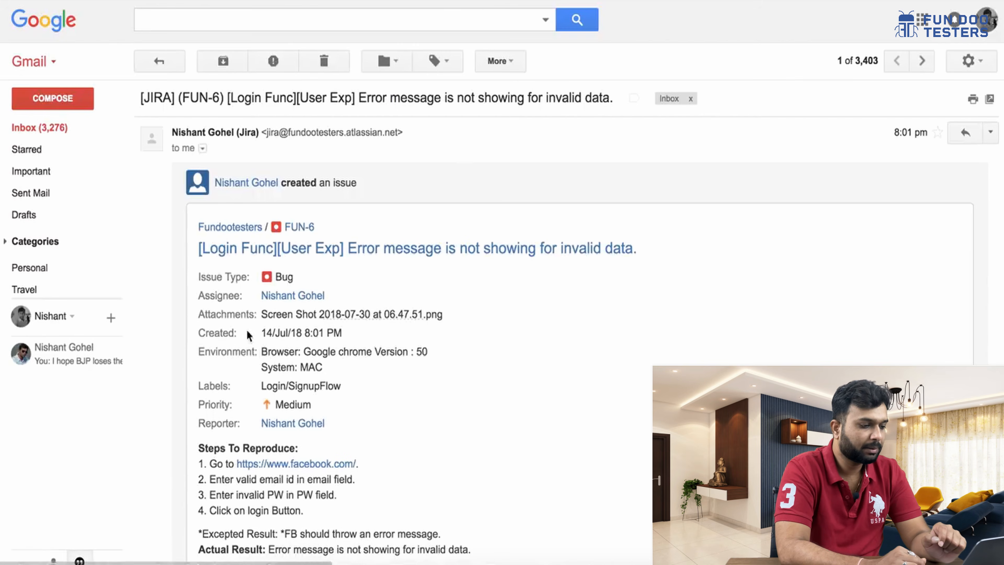
- Check the issue details in the Jira notification e-mail and open the new bug, FUN-6, in Jira from its title
{"action": "scroll", "coordinate": [334, 373], "scroll_direction": "down", "scroll_amount": 10}
{"action": "scroll", "coordinate": [334, 374], "scroll_direction": "up", "scroll_amount": 10}
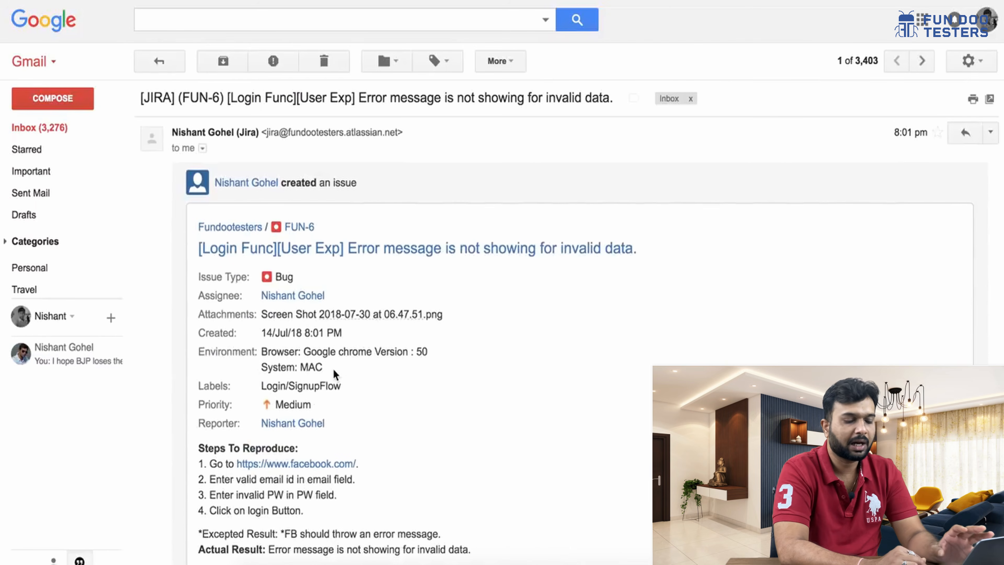
{"action": "left_click", "coordinate": [440, 253]}
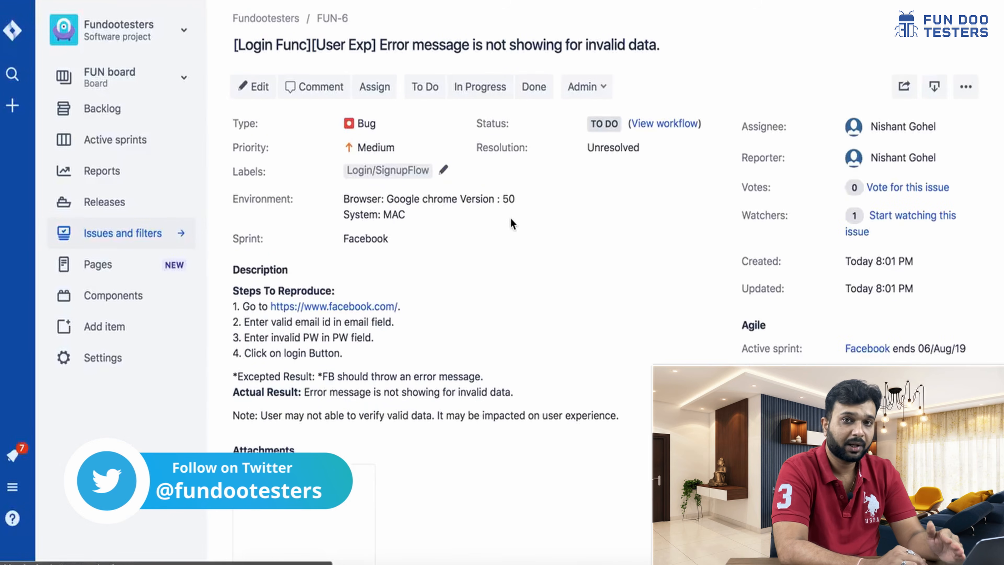
- Review the bug's description and attachment, move the bug to In Progress, and refresh the active sprint board
{"action": "scroll", "coordinate": [512, 221], "scroll_direction": "down", "scroll_amount": 6}
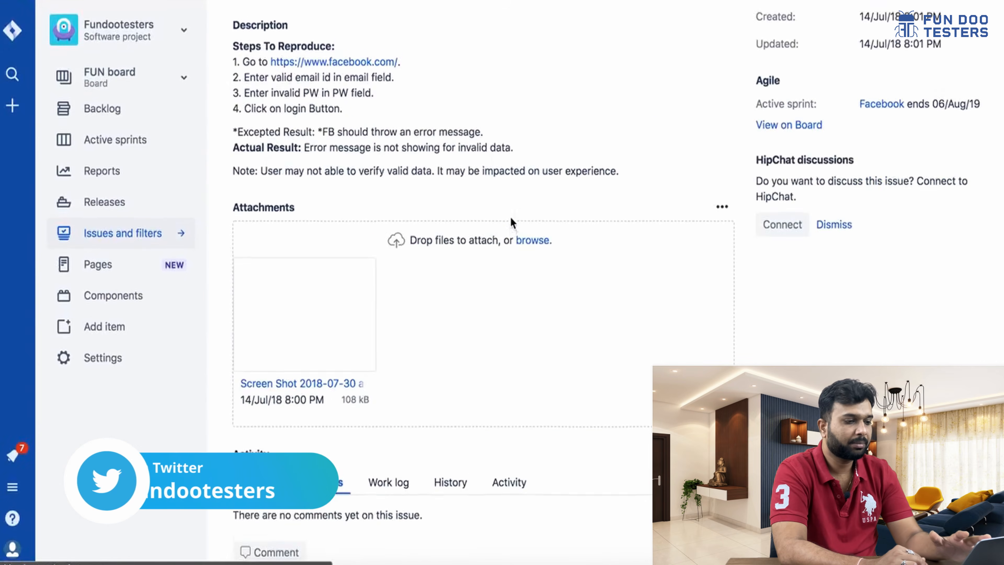
{"action": "scroll", "coordinate": [512, 221], "scroll_direction": "up", "scroll_amount": 6}
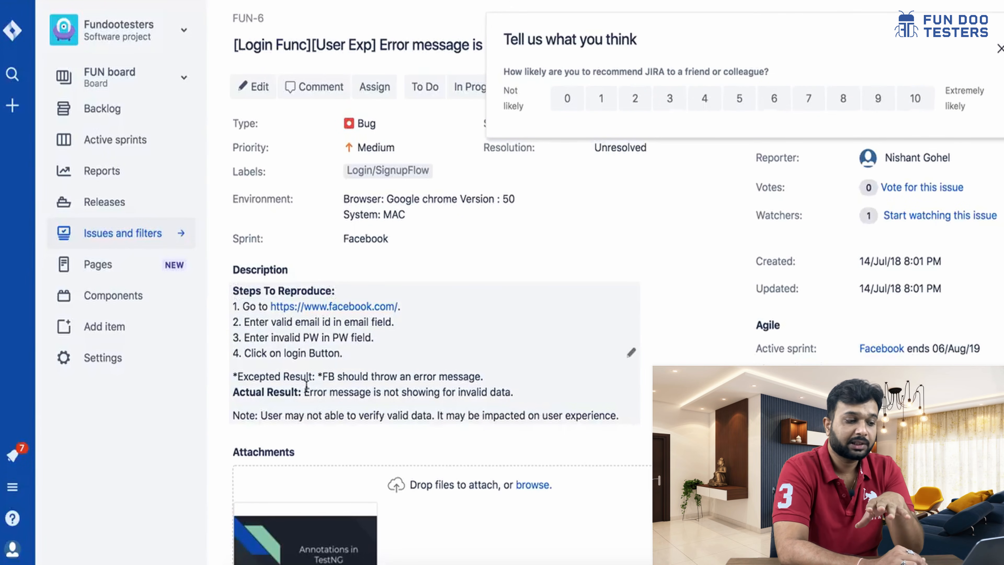
{"action": "scroll", "coordinate": [509, 236], "scroll_direction": "down", "scroll_amount": 3}
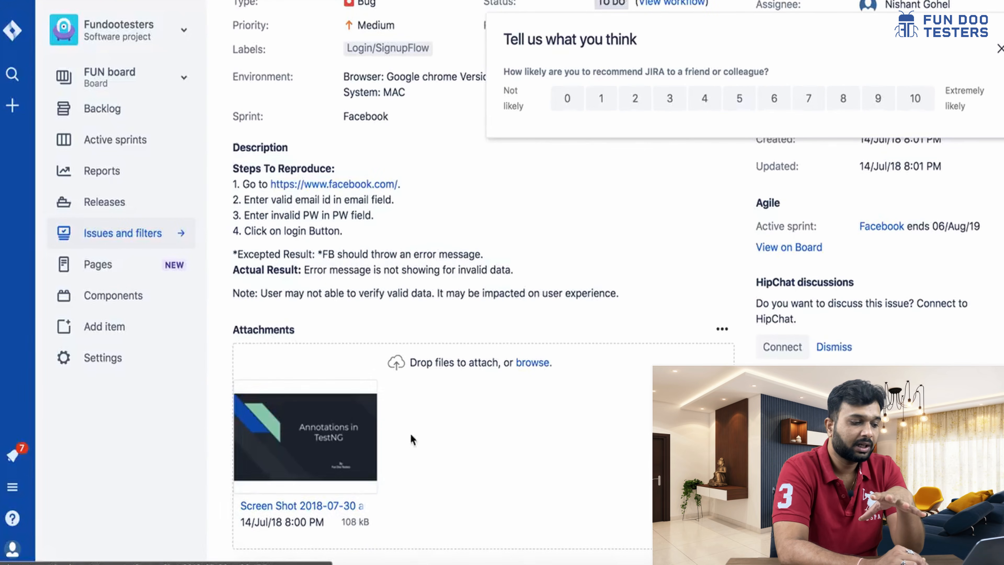
{"action": "scroll", "coordinate": [430, 464], "scroll_direction": "down", "scroll_amount": 3}
{"action": "scroll", "coordinate": [345, 453], "scroll_direction": "up", "scroll_amount": 6}
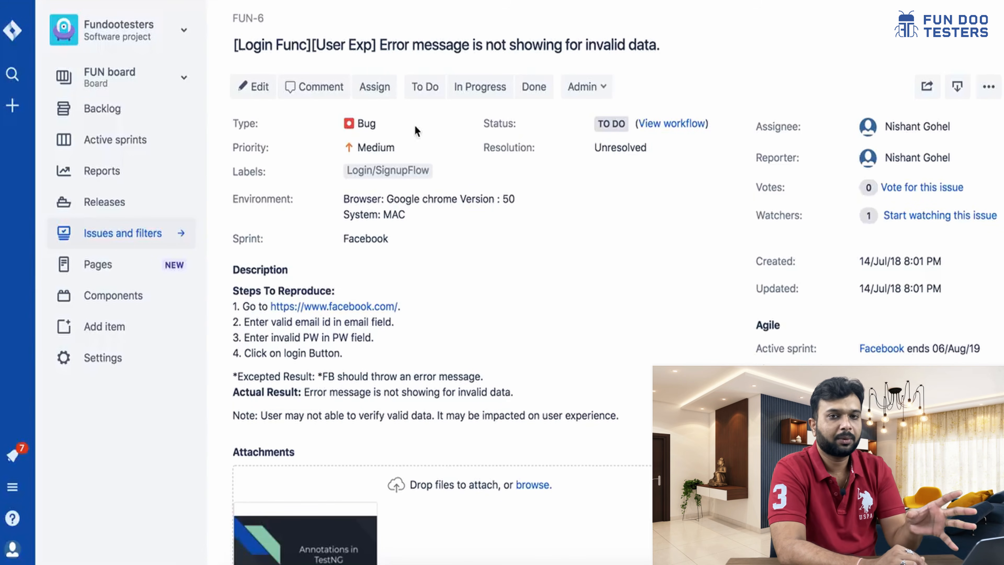
{"action": "left_click", "coordinate": [483, 87]}
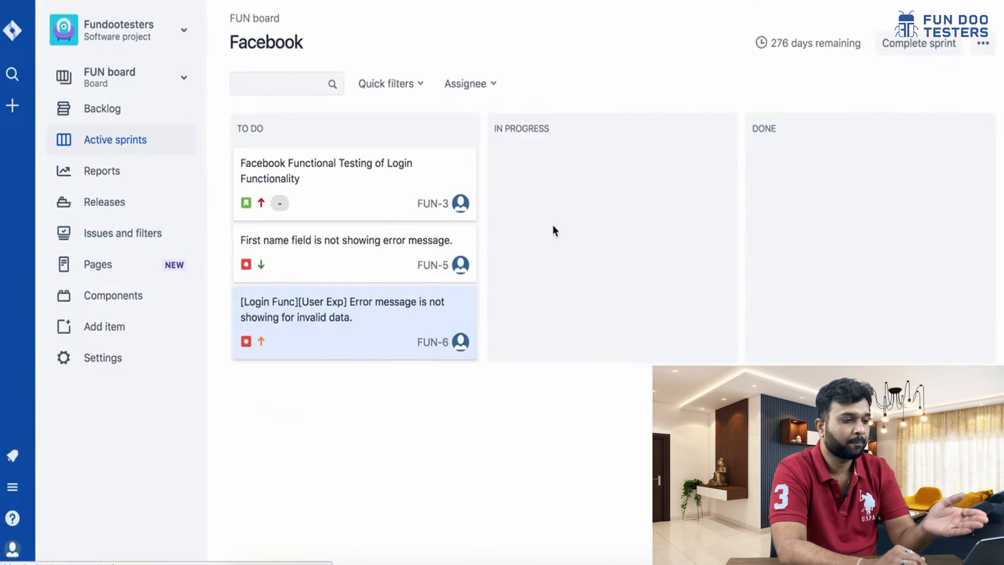
{"action": "key", "text": "super+r"}
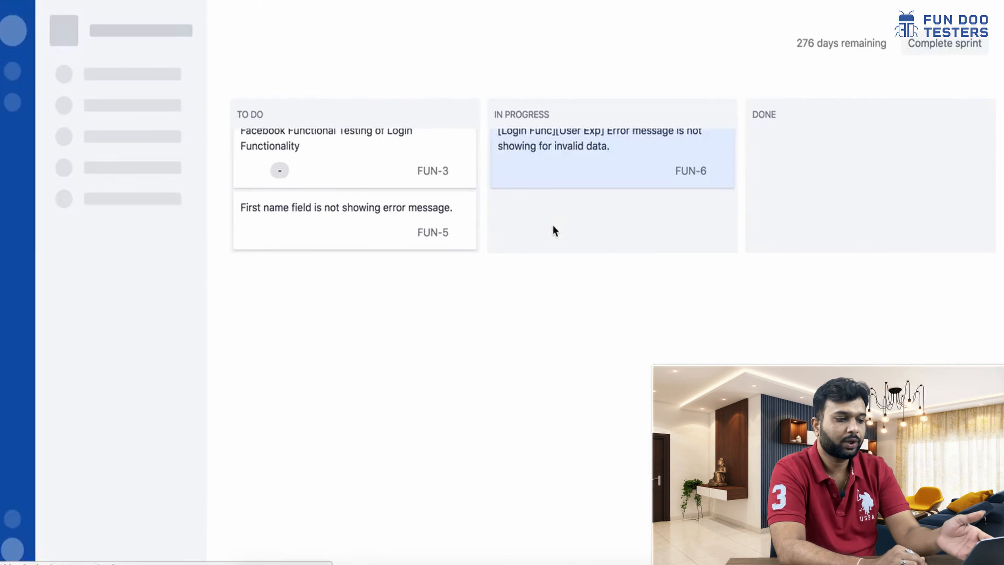